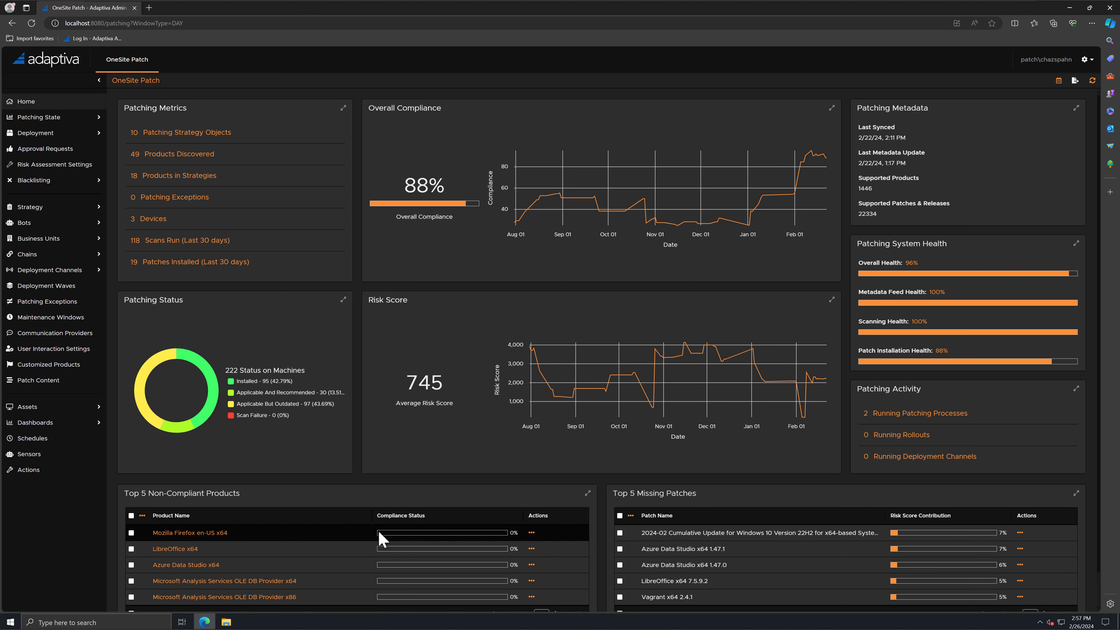
{"action": "left_click", "coordinate": [532, 564]}
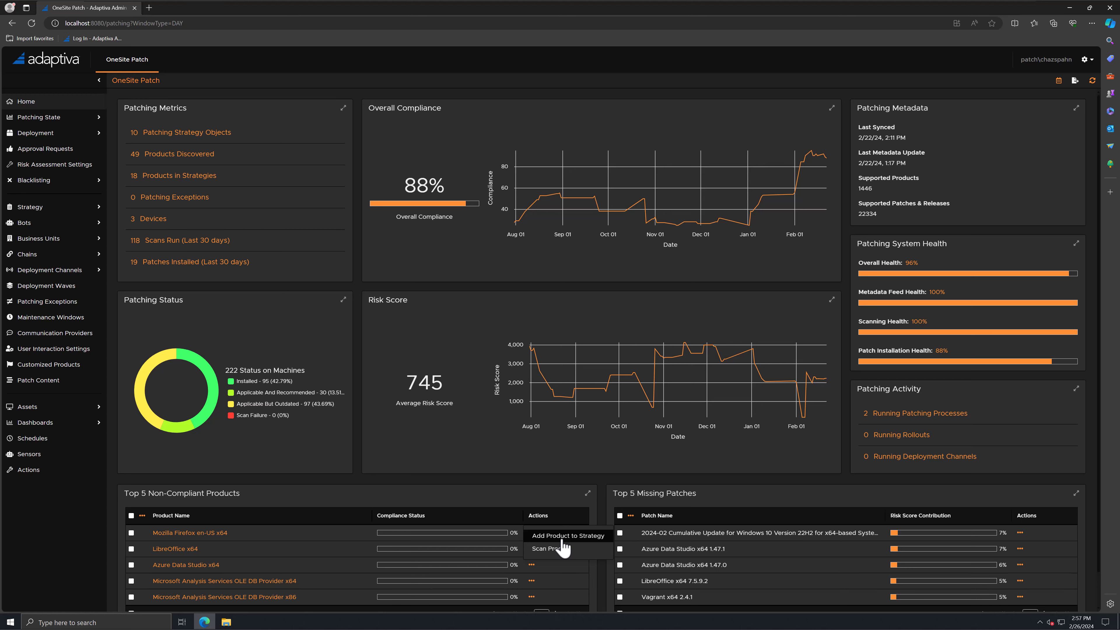
{"action": "mouse_move", "coordinate": [30, 213]}
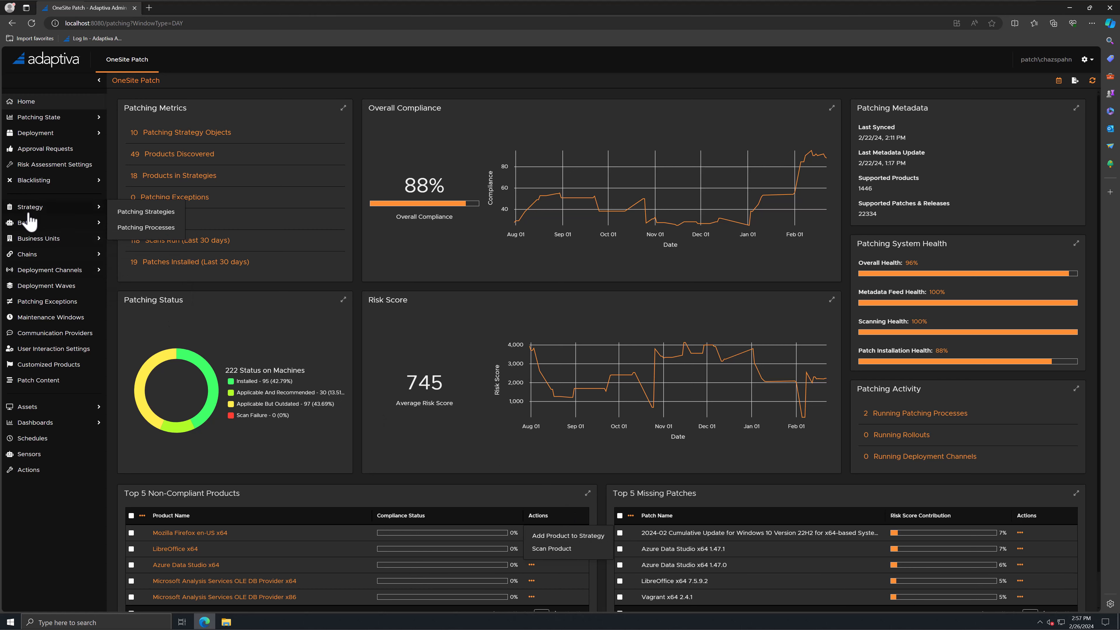
{"action": "mouse_move", "coordinate": [34, 245]}
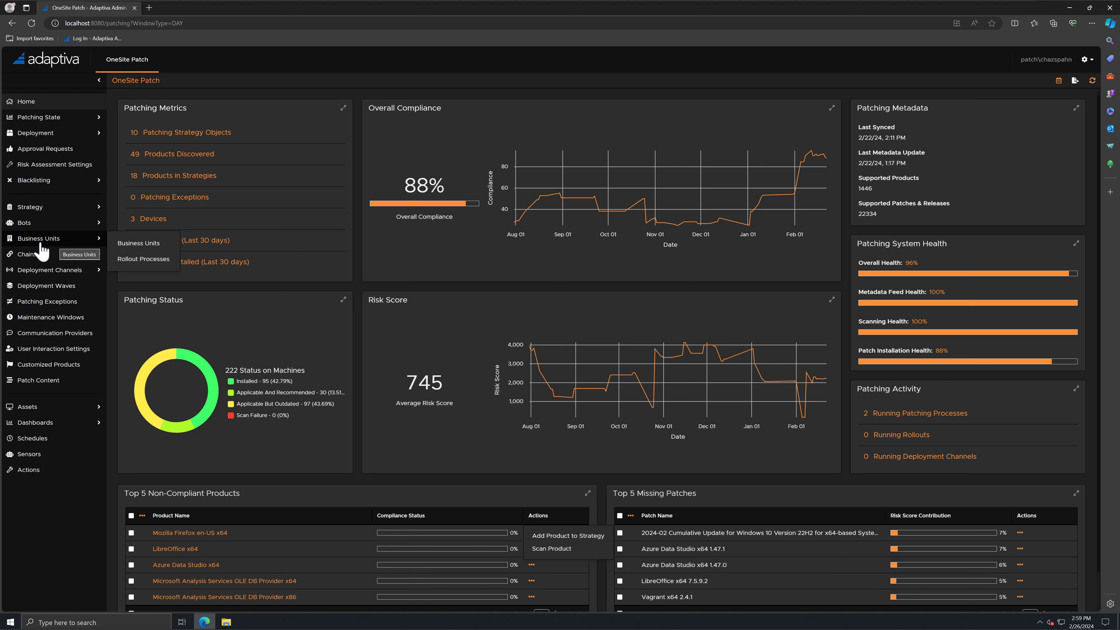
{"action": "mouse_move", "coordinate": [43, 262]}
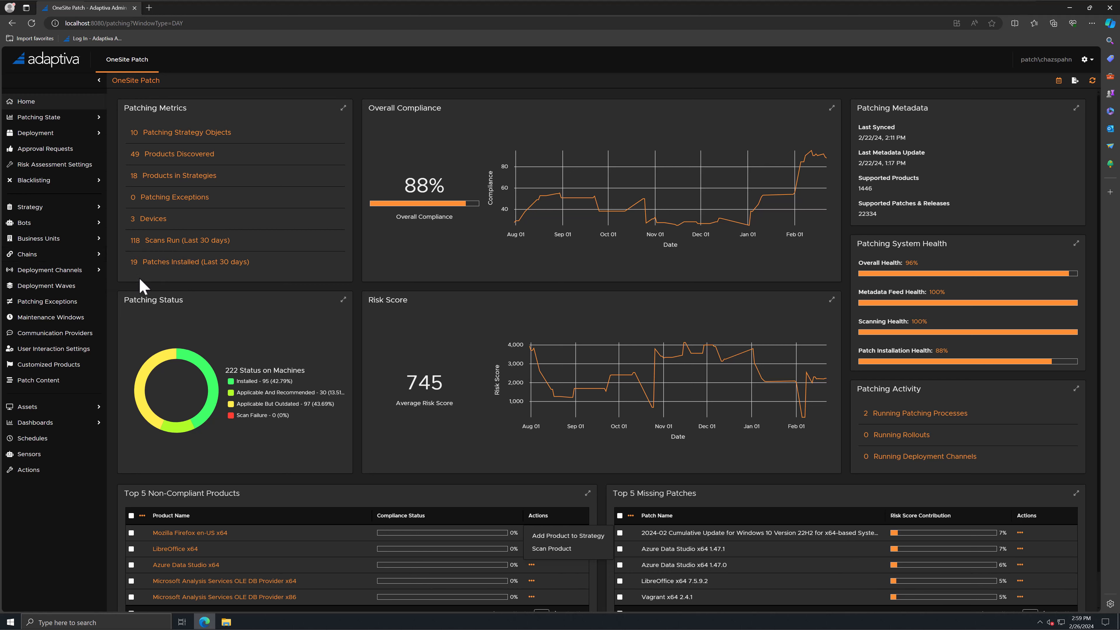
{"action": "mouse_move", "coordinate": [69, 243]}
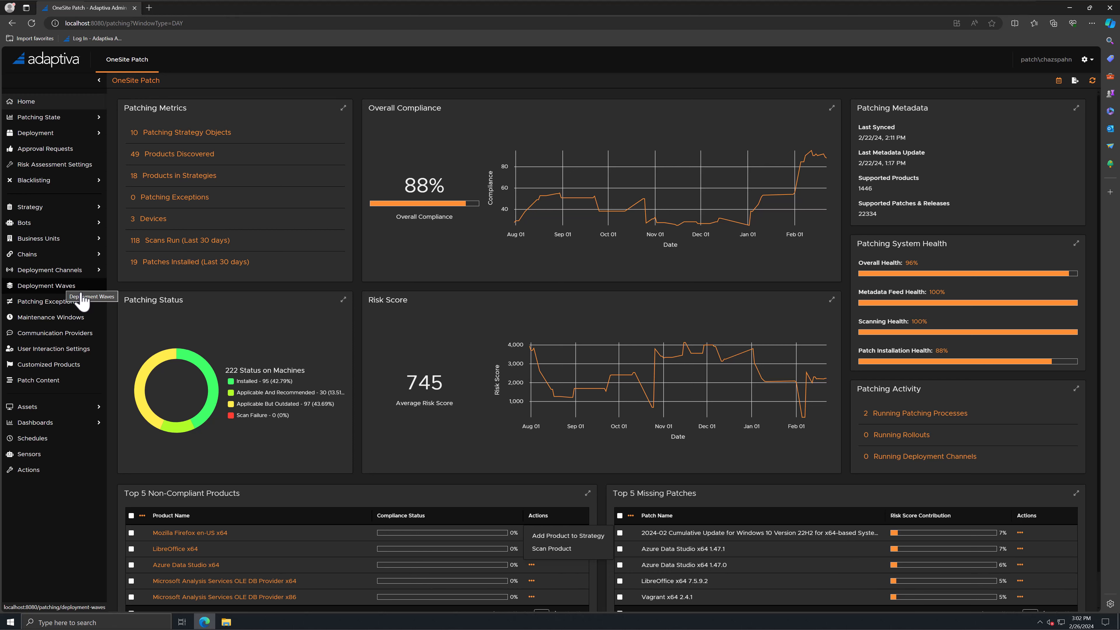
In a new patching exception, view the desired state options for an override and switch the override strategy to Select Last Allowed Versions
{"action": "left_click", "coordinate": [71, 303]}
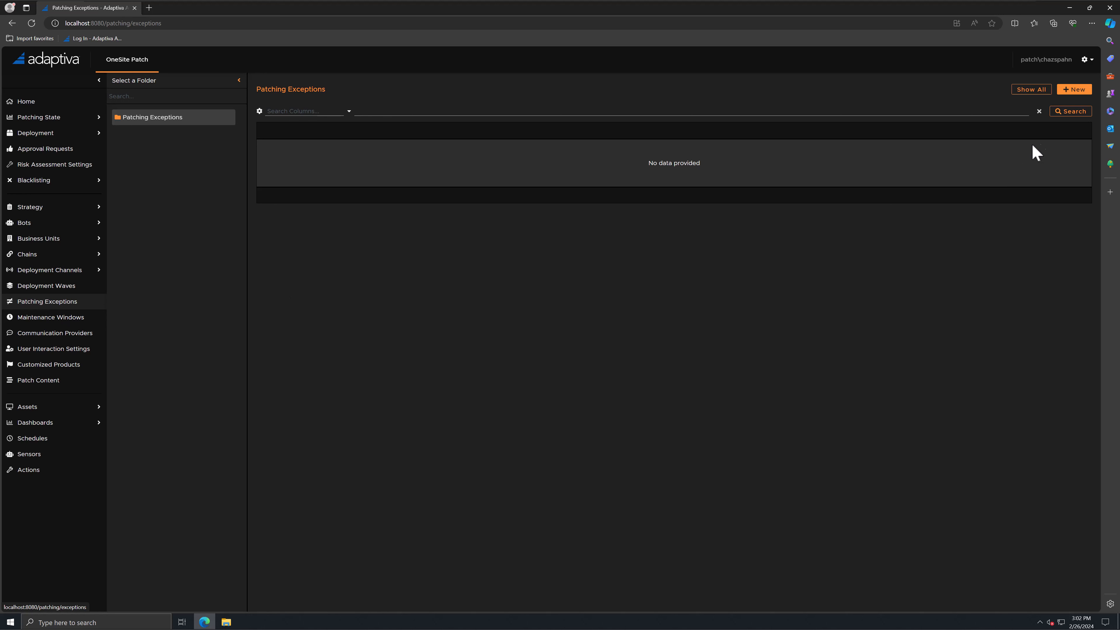
{"action": "left_click", "coordinate": [1076, 91]}
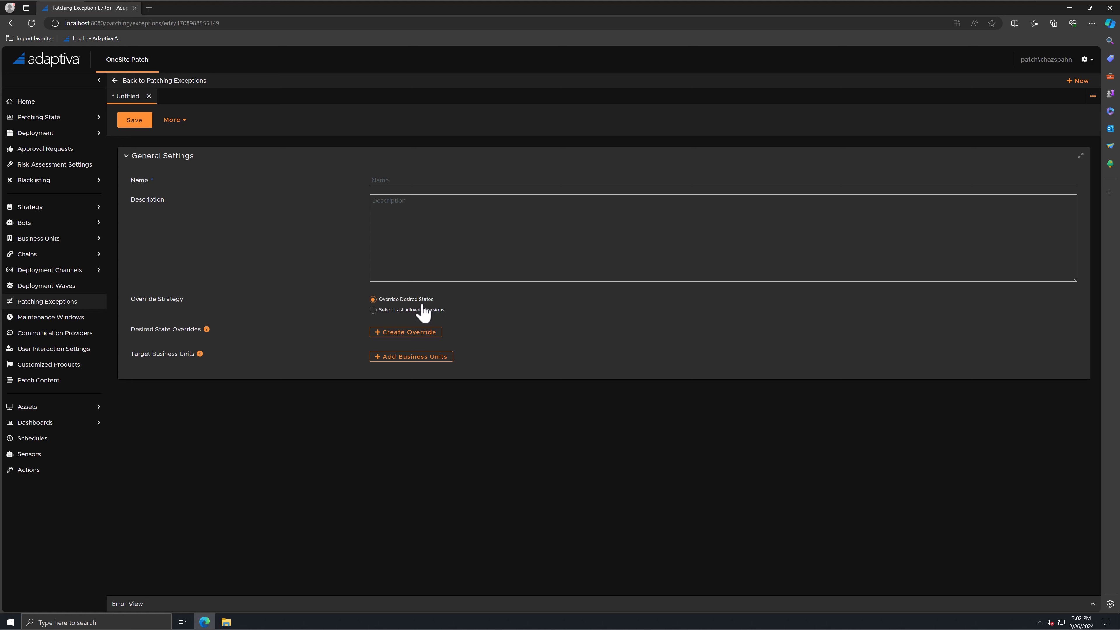
{"action": "left_click", "coordinate": [399, 339]}
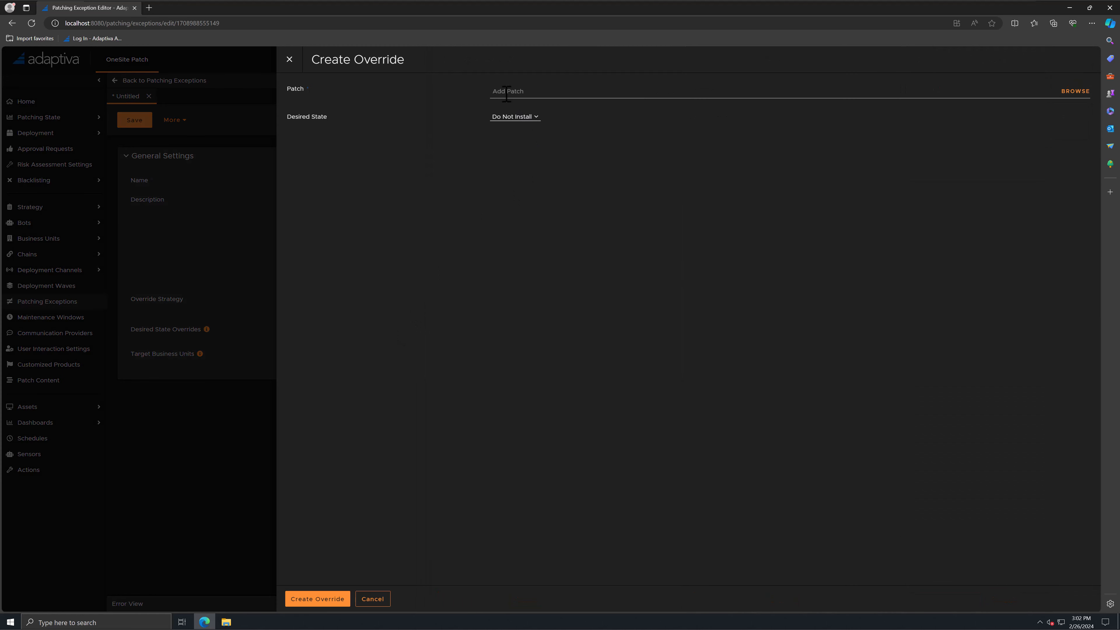
{"action": "left_click", "coordinate": [539, 125]}
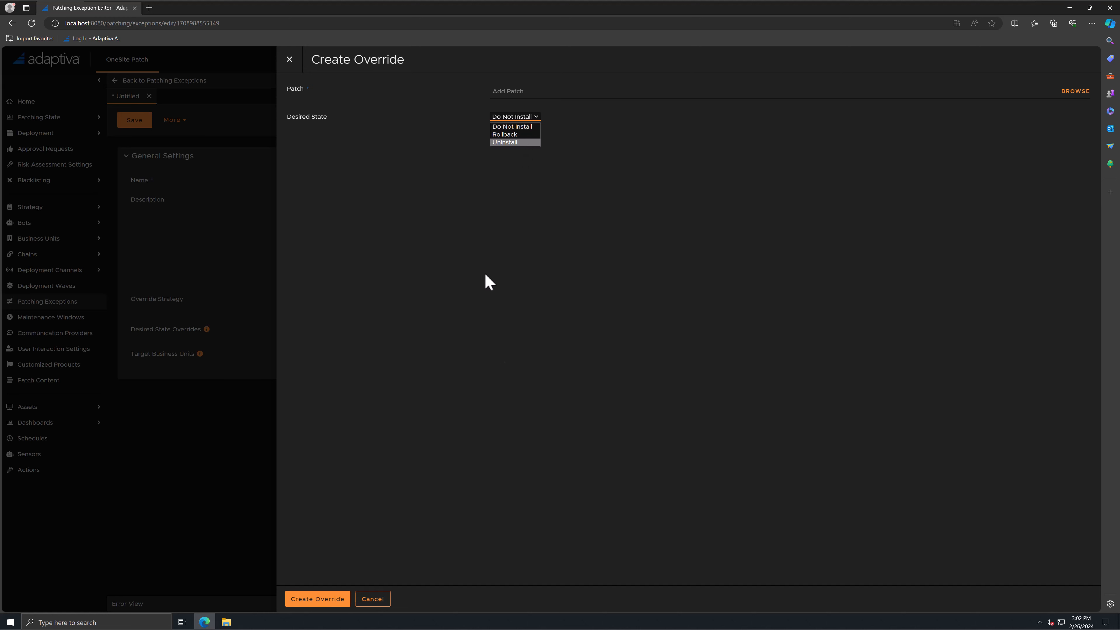
{"action": "left_click", "coordinate": [375, 600]}
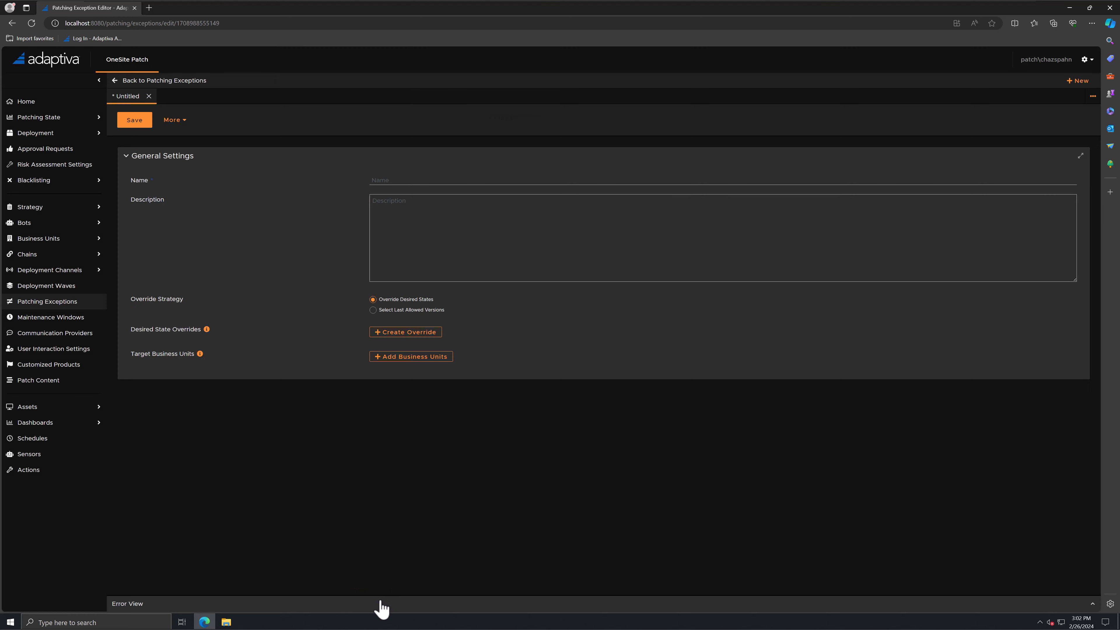
{"action": "left_click", "coordinate": [382, 312]}
{"action": "left_click", "coordinate": [415, 330]}
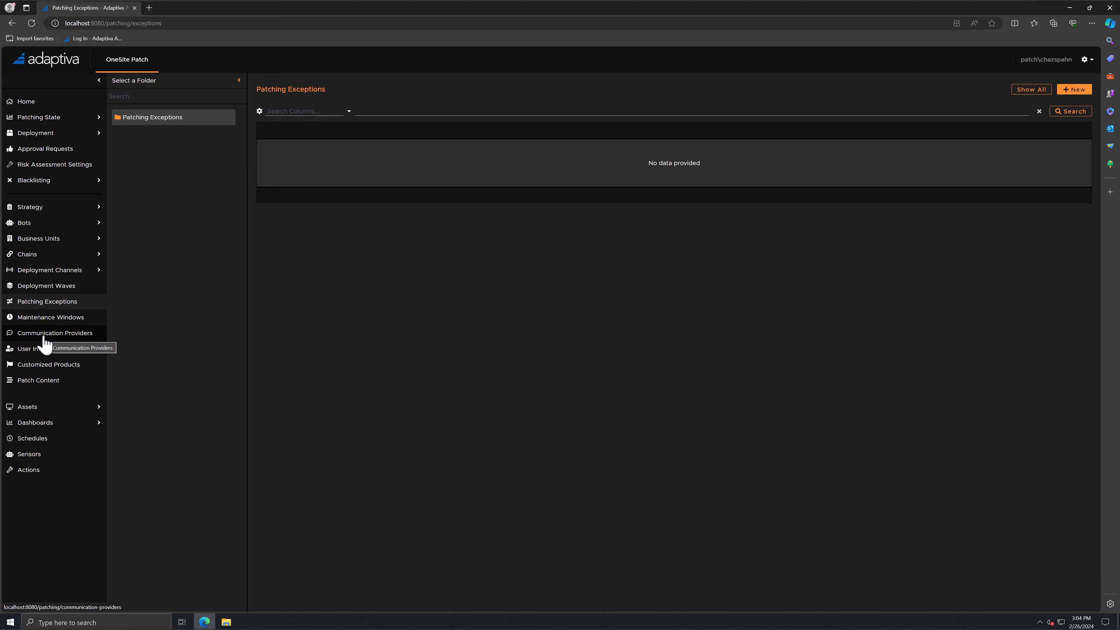
Start a new customized product with 3Dconnexion 3DxWare 10 x64 as its target product
{"action": "left_click", "coordinate": [41, 368]}
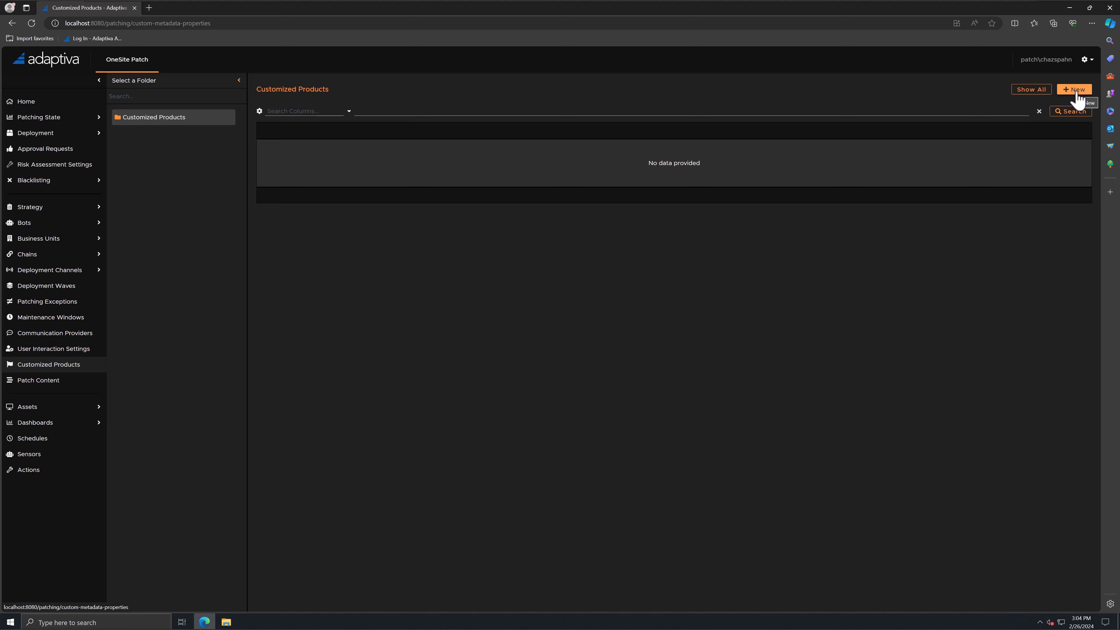
{"action": "left_click", "coordinate": [1076, 90]}
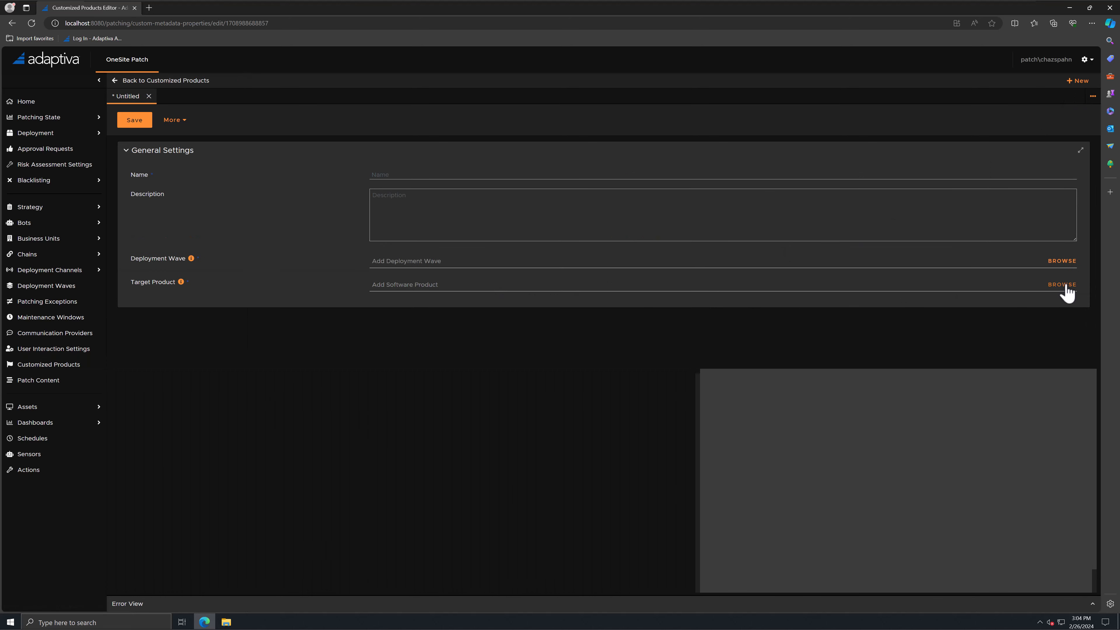
{"action": "left_click", "coordinate": [1053, 285]}
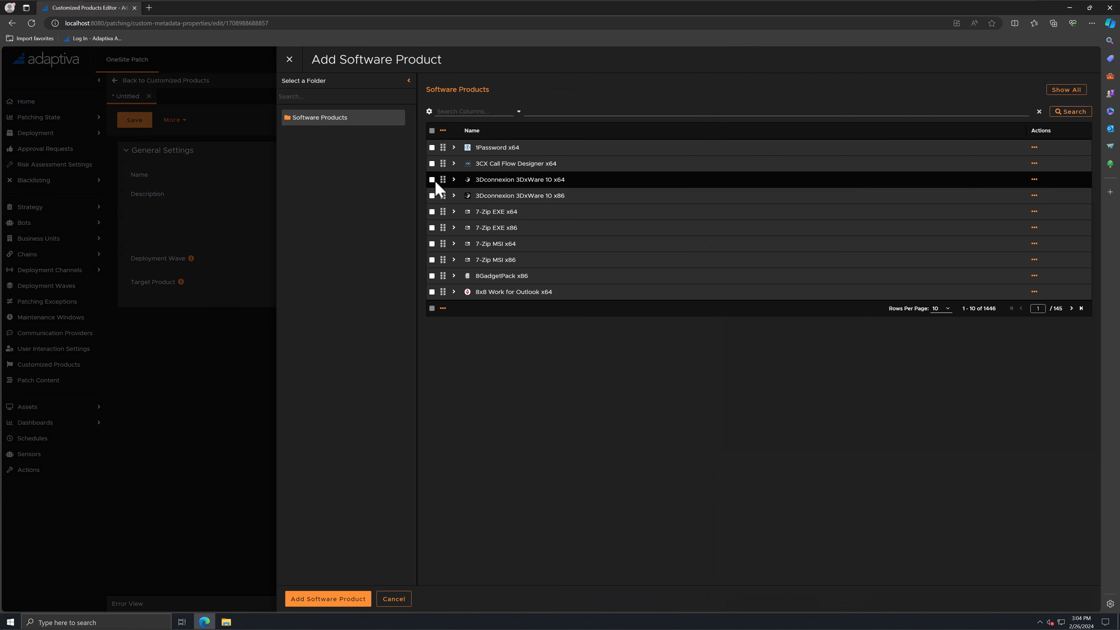
{"action": "left_click", "coordinate": [431, 180]}
{"action": "left_click", "coordinate": [324, 601]}
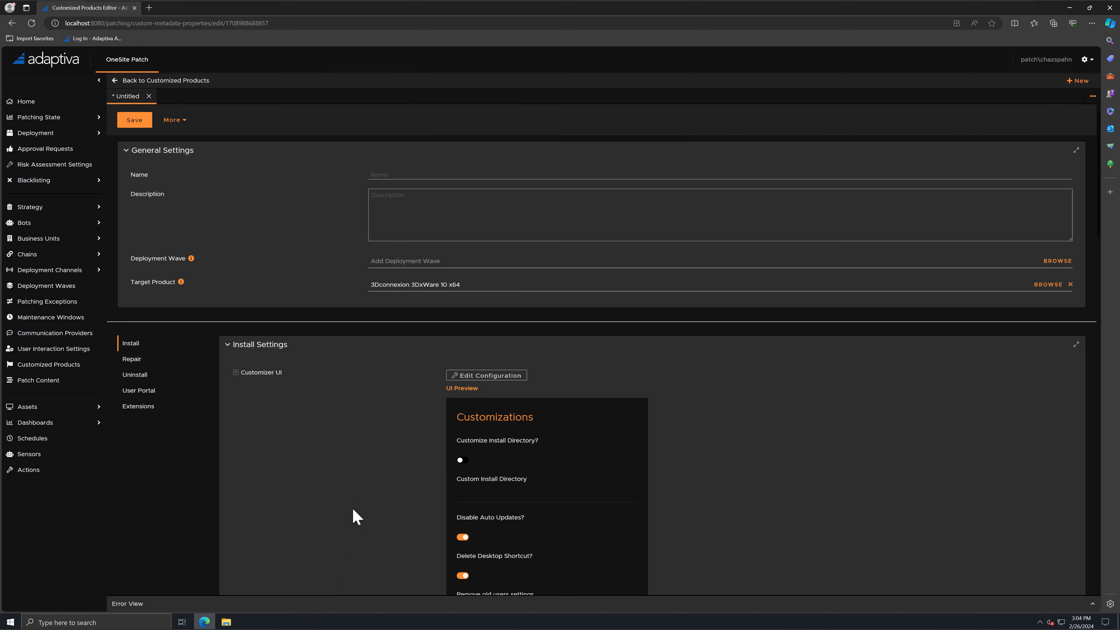
Switch off the 3Dconnexion Assembly Demo and 3Dconnexion Trainer components in the product's install settings
{"action": "scroll", "coordinate": [521, 507], "scroll_direction": "down", "scroll_amount": 2}
{"action": "scroll", "coordinate": [524, 507], "scroll_direction": "down", "scroll_amount": 2}
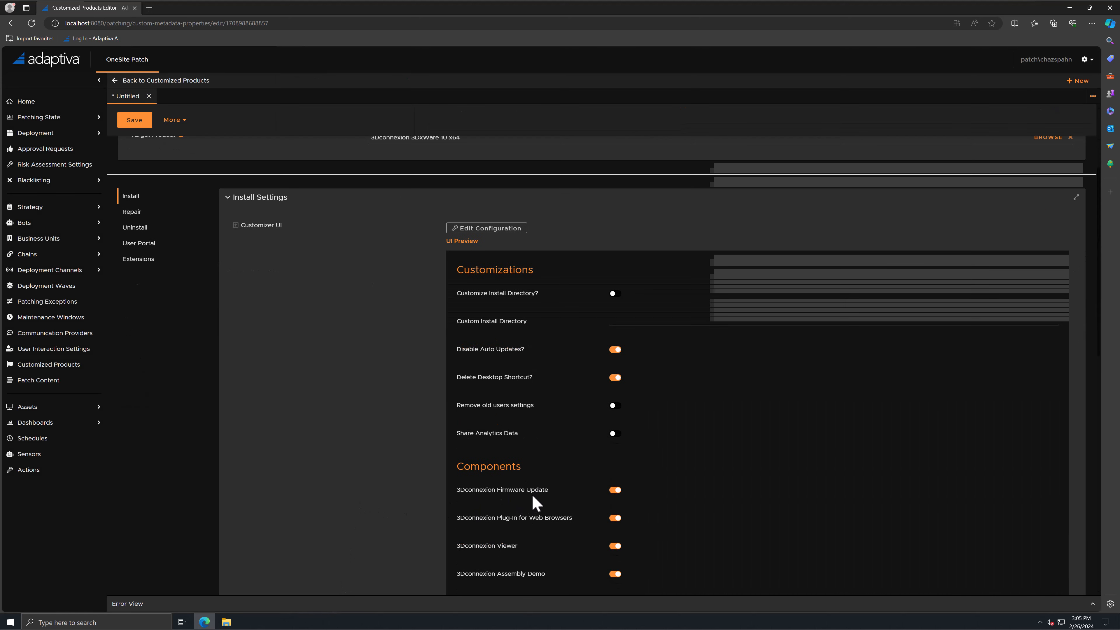
{"action": "scroll", "coordinate": [568, 450], "scroll_direction": "down", "scroll_amount": 2}
{"action": "scroll", "coordinate": [567, 446], "scroll_direction": "down", "scroll_amount": 4}
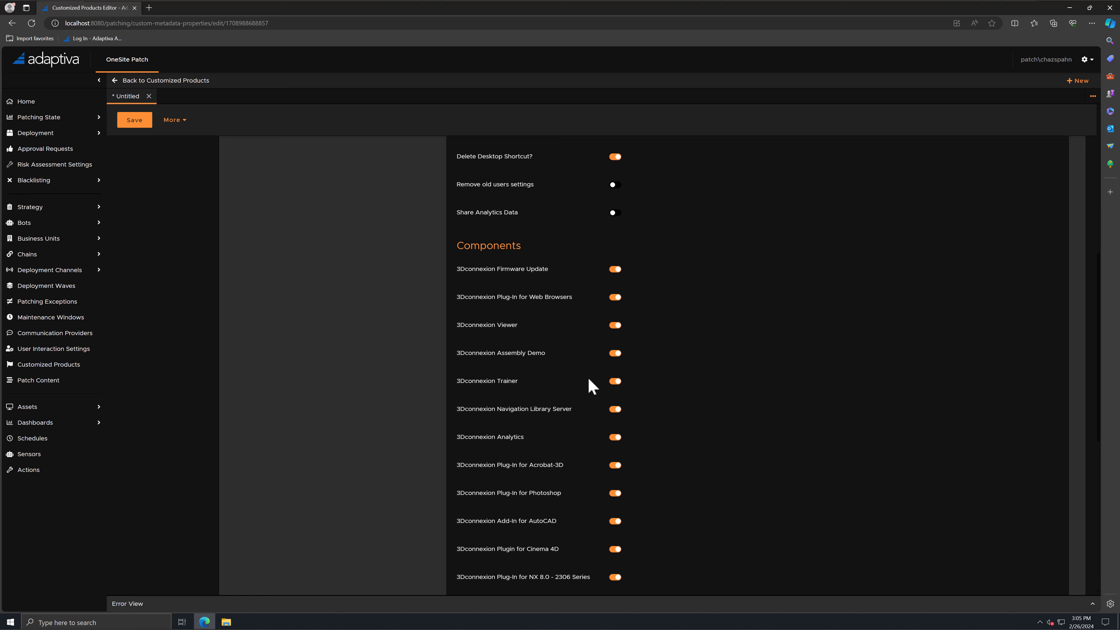
{"action": "left_click", "coordinate": [614, 355]}
{"action": "left_click", "coordinate": [615, 382]}
Review the remaining install customizations and plug-in components, and leave the customized product without saving it
{"action": "scroll", "coordinate": [623, 492], "scroll_direction": "down", "scroll_amount": 3}
{"action": "scroll", "coordinate": [626, 499], "scroll_direction": "down", "scroll_amount": 5}
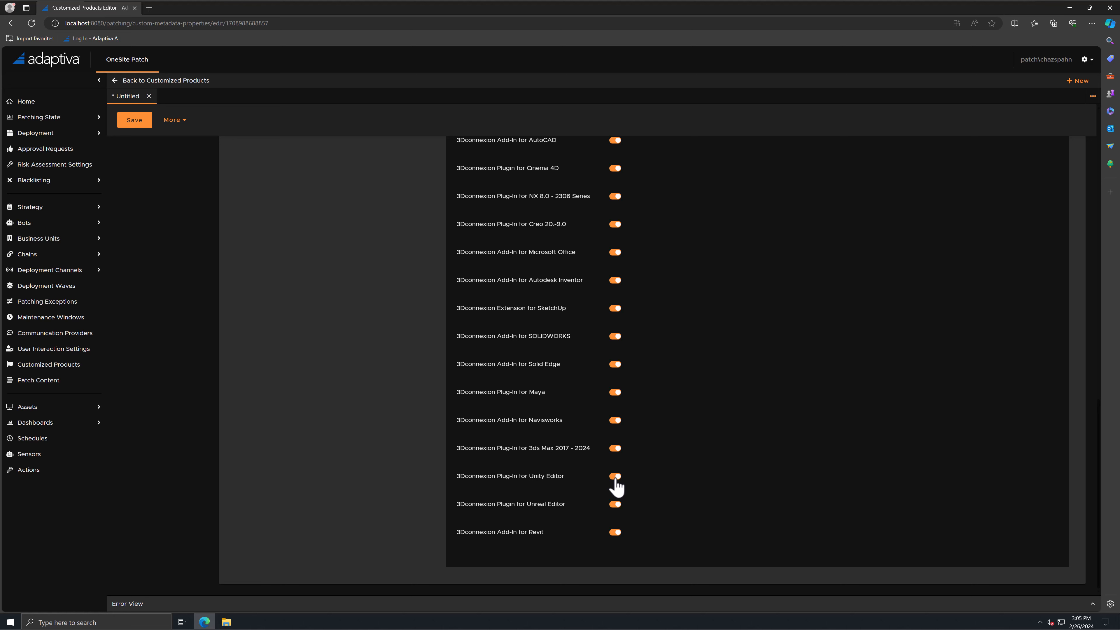
{"action": "scroll", "coordinate": [615, 482], "scroll_direction": "up", "scroll_amount": 15}
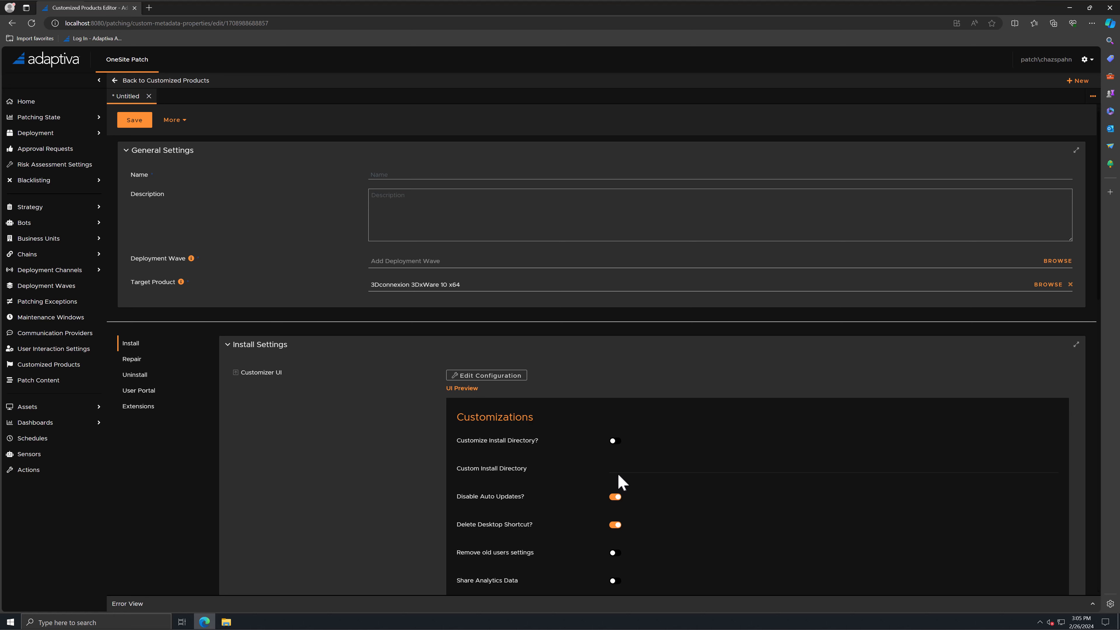
{"action": "scroll", "coordinate": [619, 481], "scroll_direction": "down", "scroll_amount": 3}
{"action": "scroll", "coordinate": [620, 481], "scroll_direction": "down", "scroll_amount": 12}
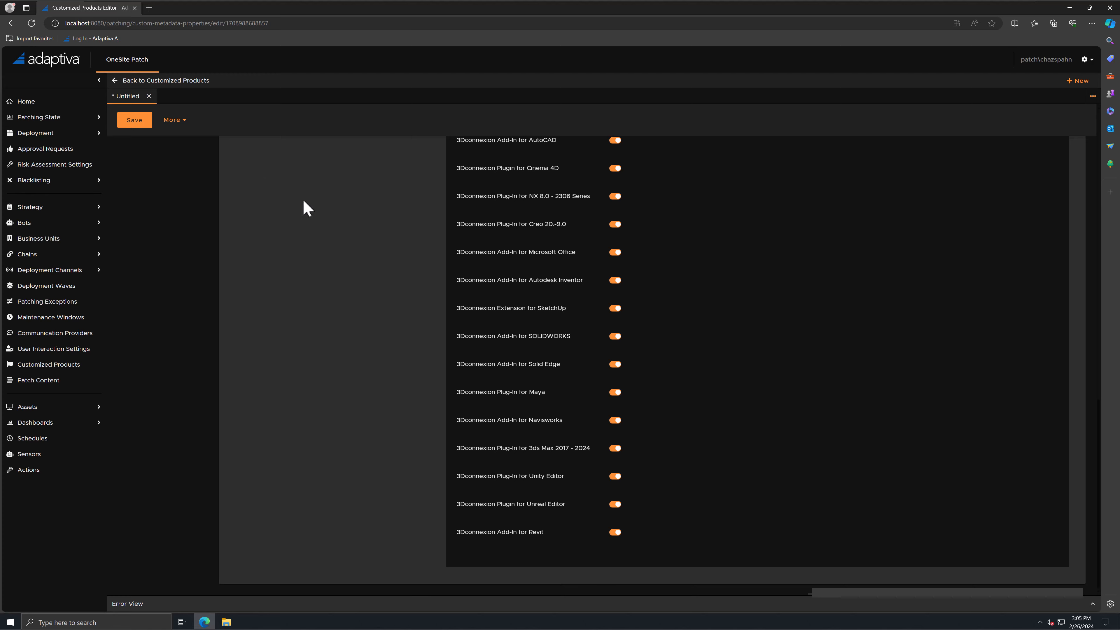
{"action": "left_click", "coordinate": [166, 81]}
{"action": "left_click", "coordinate": [302, 599]}
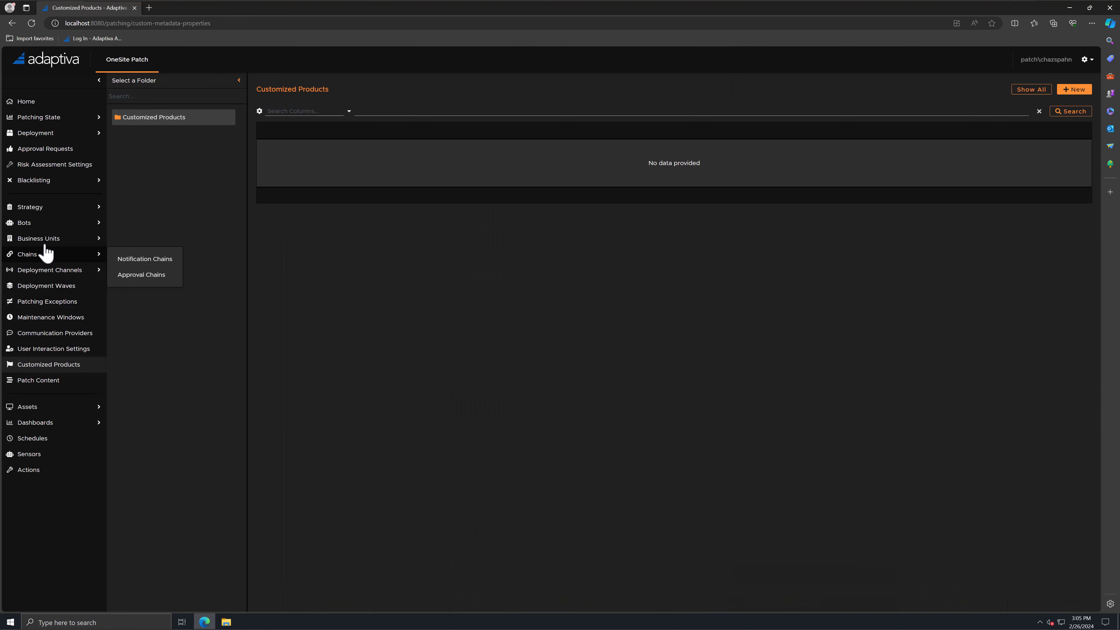
Open the patching strategy Initial Approval - Immediate Mandatory Deployment from the Initial Patch Manager Approval folder
{"action": "mouse_move", "coordinate": [44, 226]}
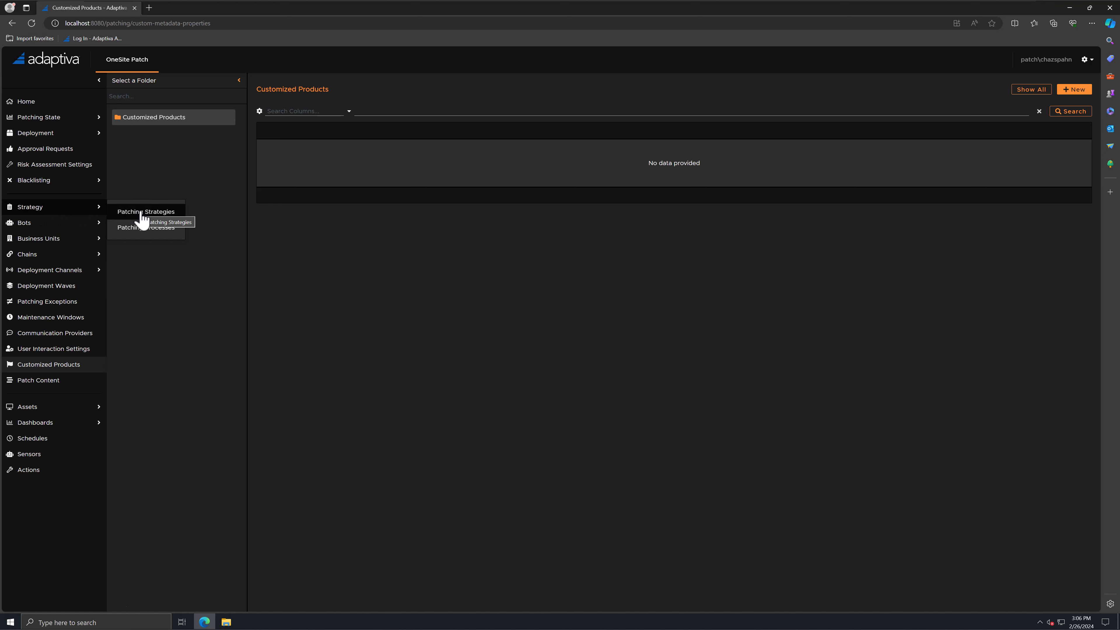
{"action": "left_click", "coordinate": [132, 213]}
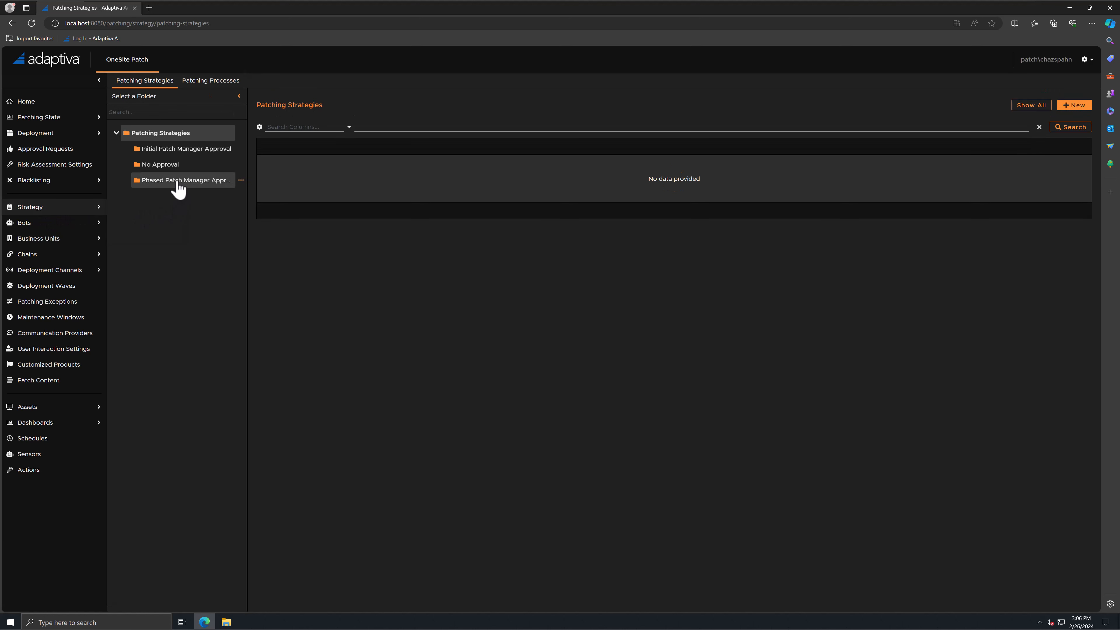
{"action": "left_click", "coordinate": [169, 154]}
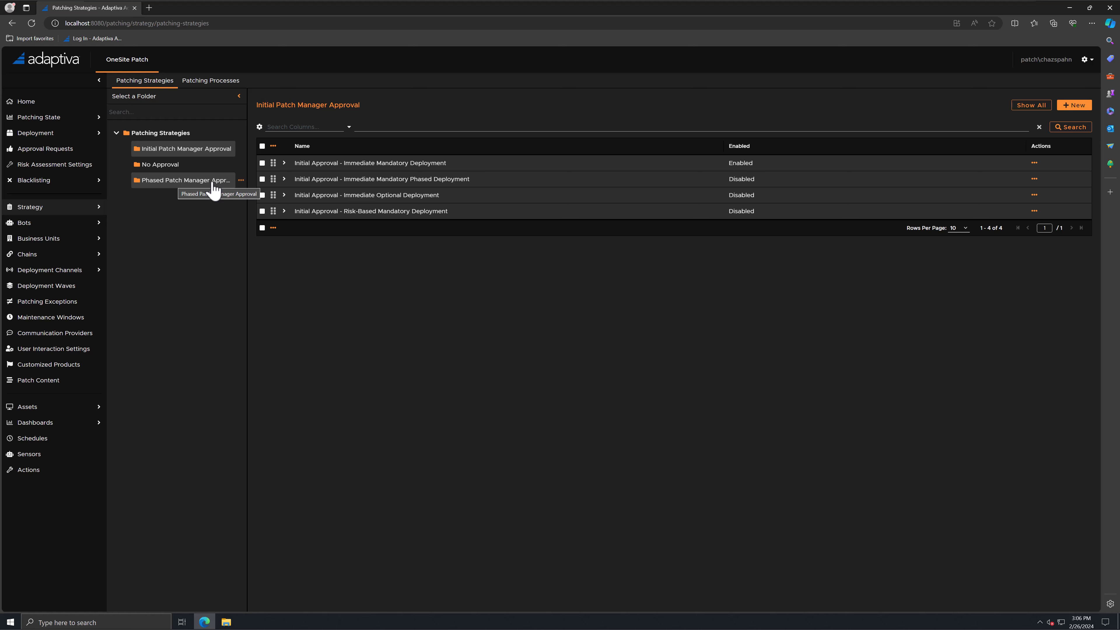
{"action": "left_click", "coordinate": [350, 168]}
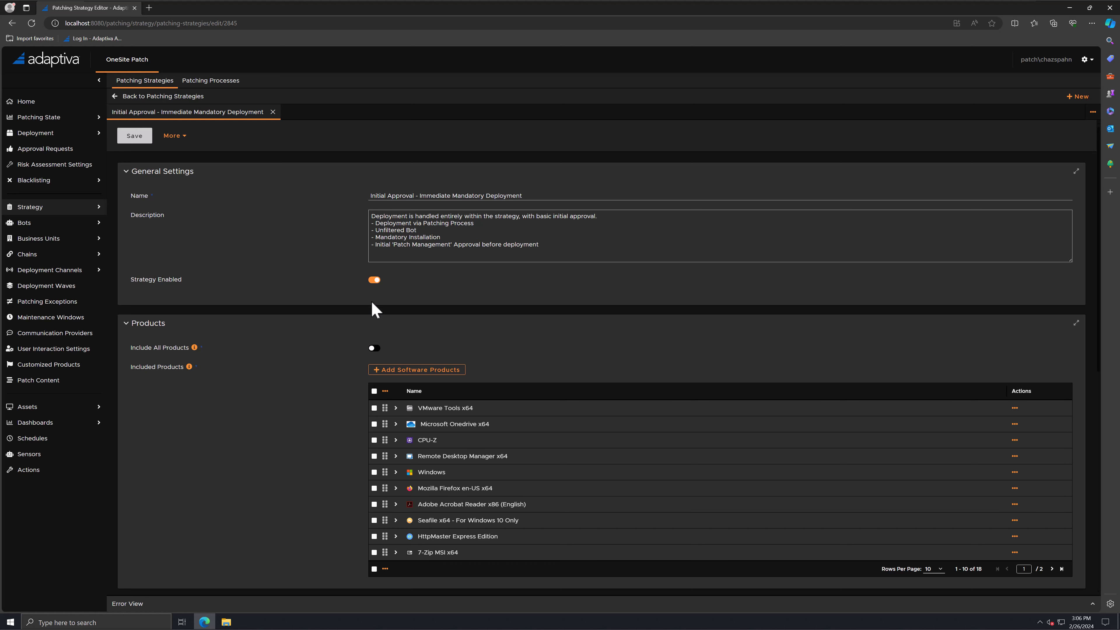
View the software products that can be included in the strategy, and leave the selection without adding any
{"action": "scroll", "coordinate": [360, 304], "scroll_direction": "down", "scroll_amount": 2}
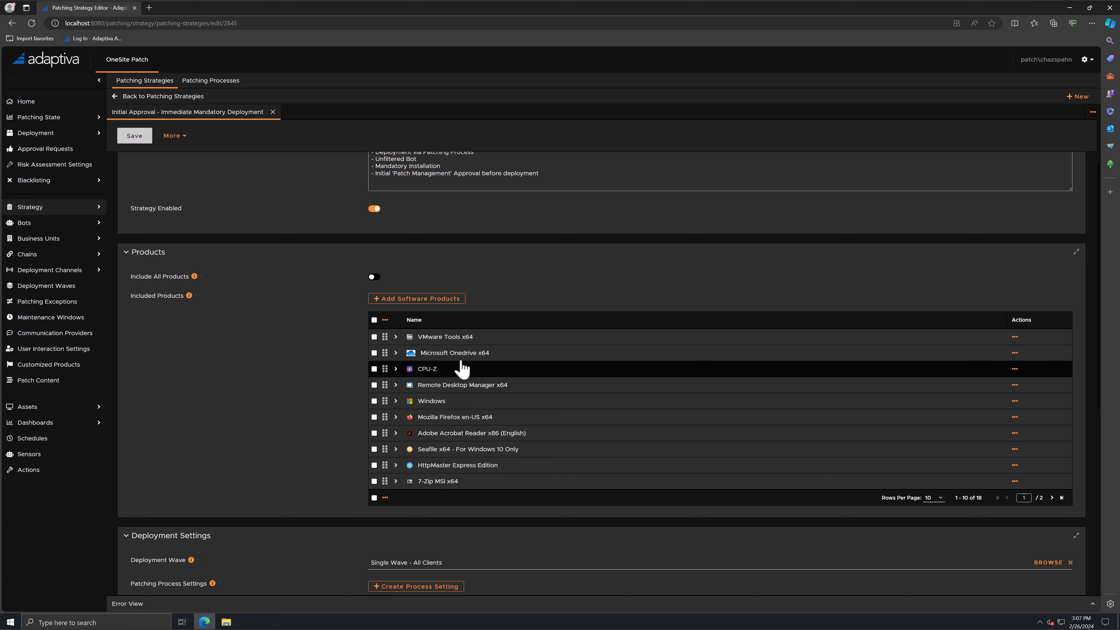
{"action": "left_click", "coordinate": [421, 298]}
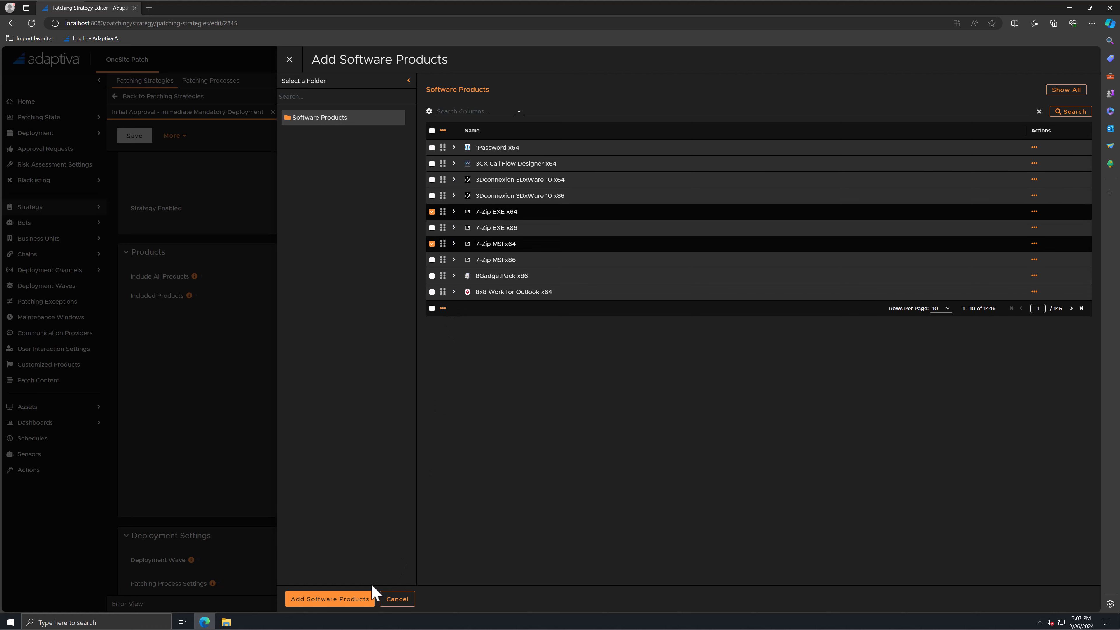
{"action": "left_click", "coordinate": [396, 600]}
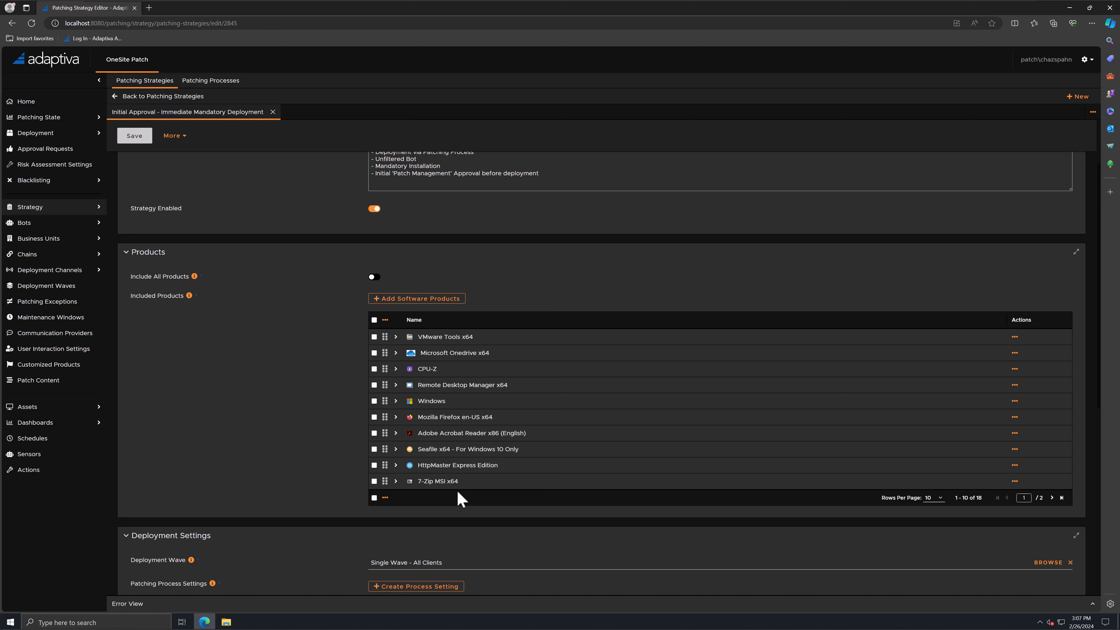
Add the deployment channels Daily (19hrs) and Weekly (Friday, 19hrs) to the strategy's deployment settings
{"action": "scroll", "coordinate": [457, 490], "scroll_direction": "down", "scroll_amount": 5}
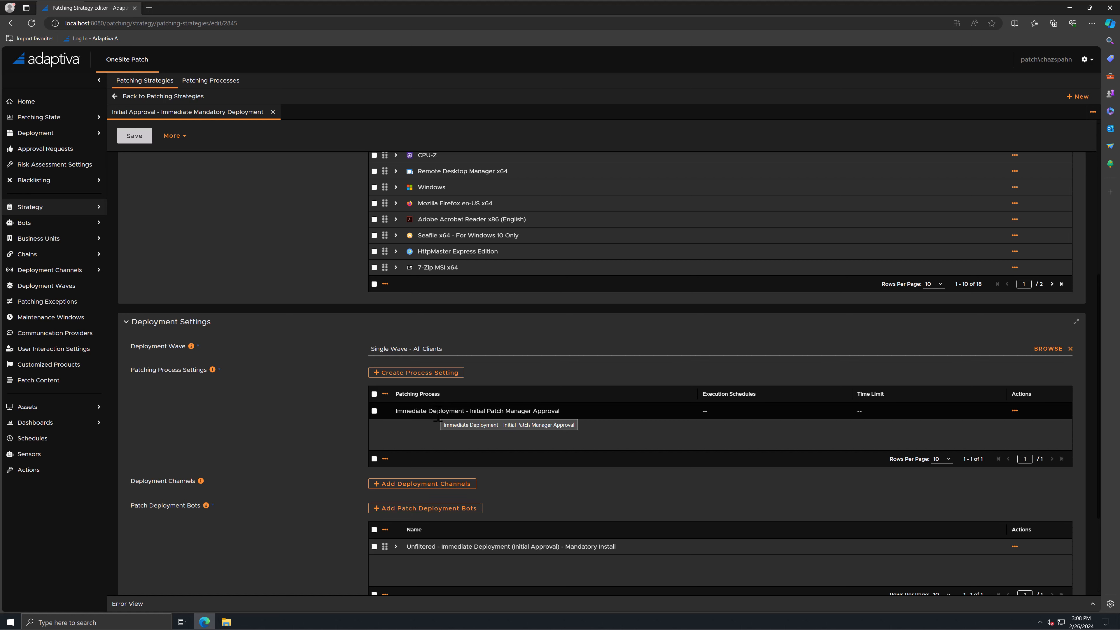
{"action": "left_click", "coordinate": [406, 486]}
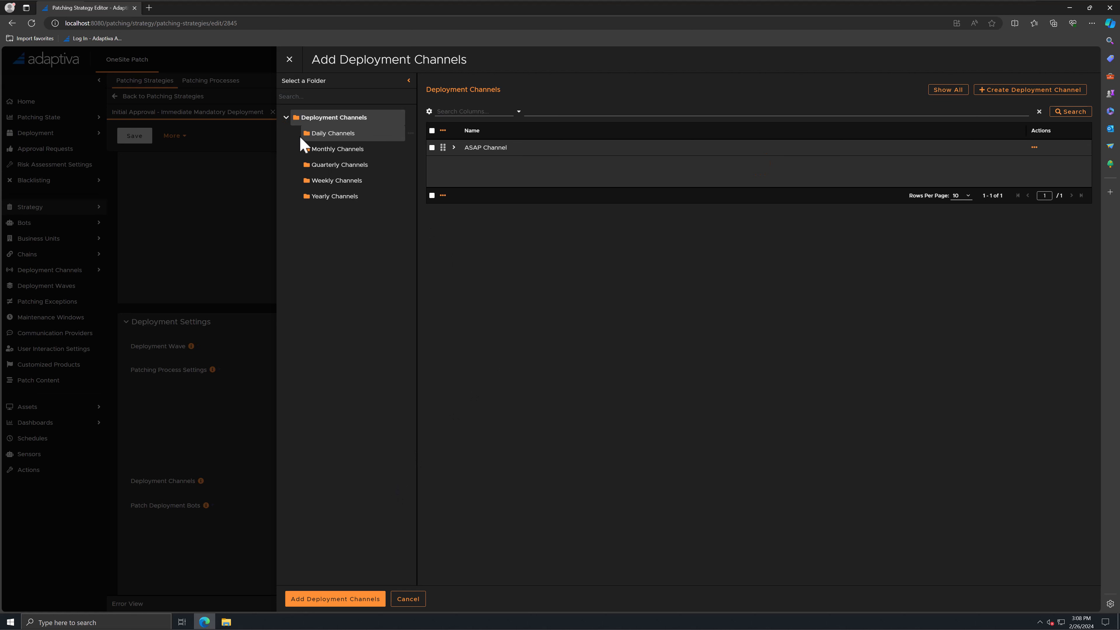
{"action": "left_click", "coordinate": [319, 138]}
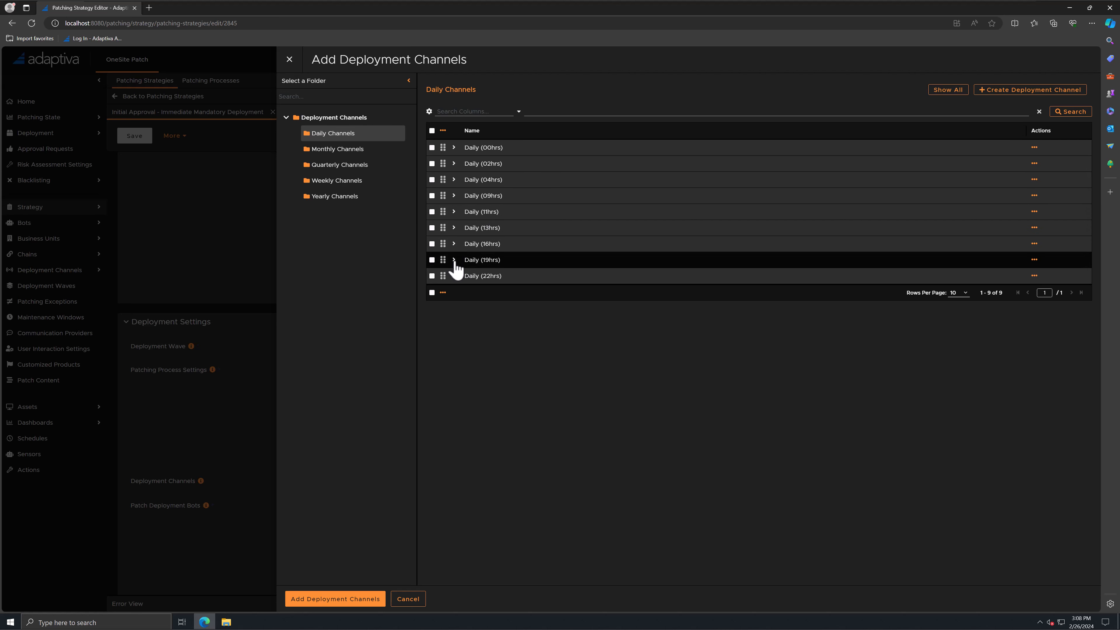
{"action": "left_click", "coordinate": [432, 260]}
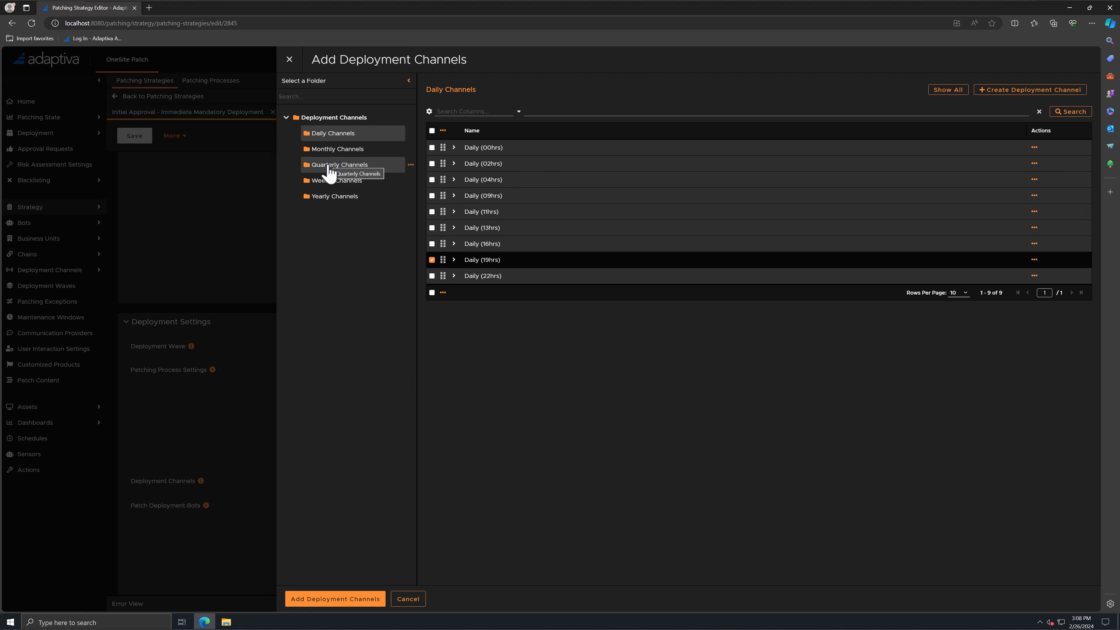
{"action": "left_click", "coordinate": [333, 182]}
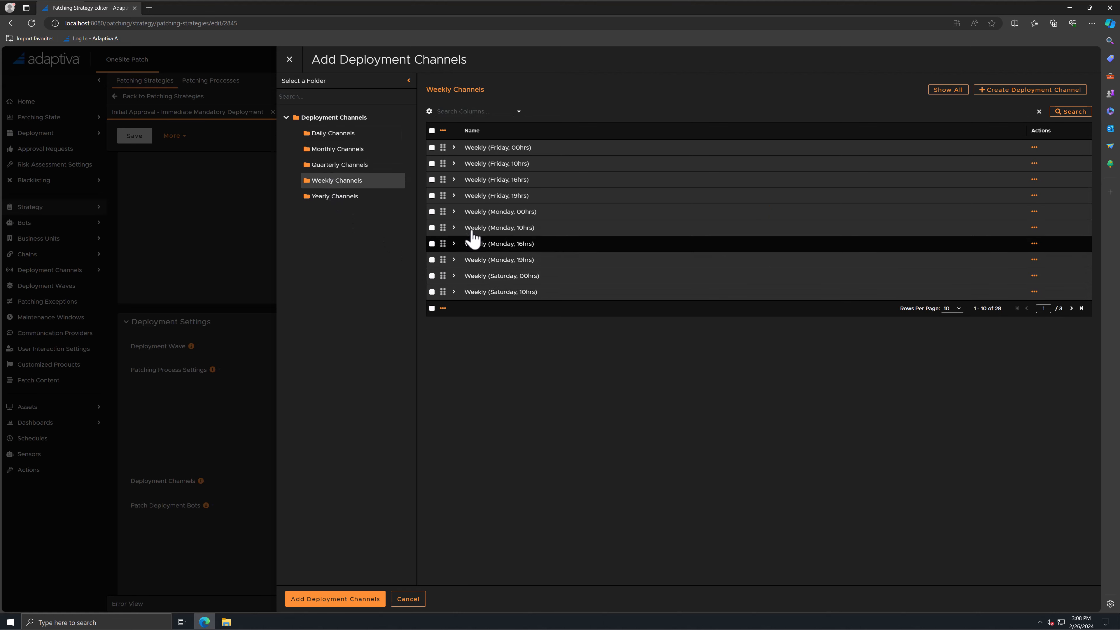
{"action": "left_click", "coordinate": [432, 197]}
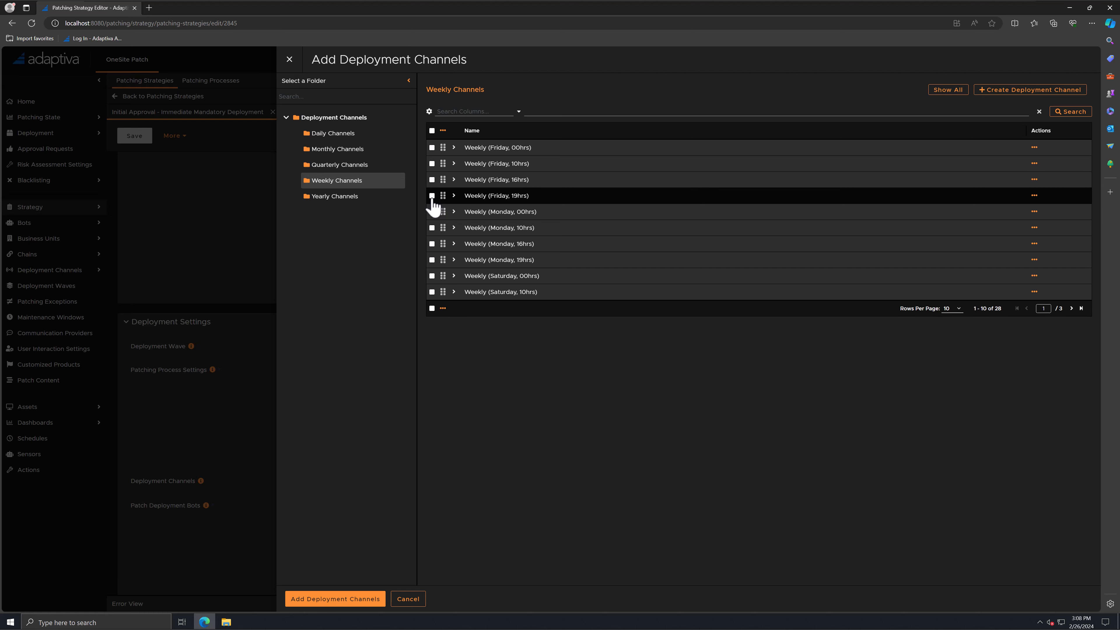
{"action": "left_click", "coordinate": [357, 600]}
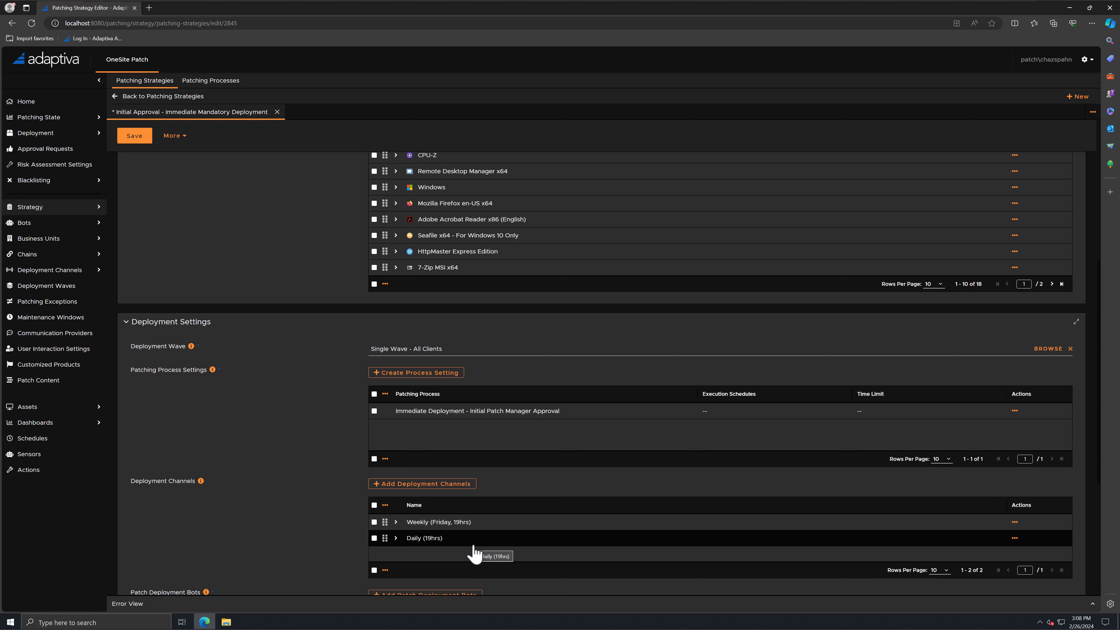
Review the strategy's patch deployment bots and its approval chain assignments, and collapse the Approval Chains section
{"action": "scroll", "coordinate": [475, 553], "scroll_direction": "down", "scroll_amount": 3}
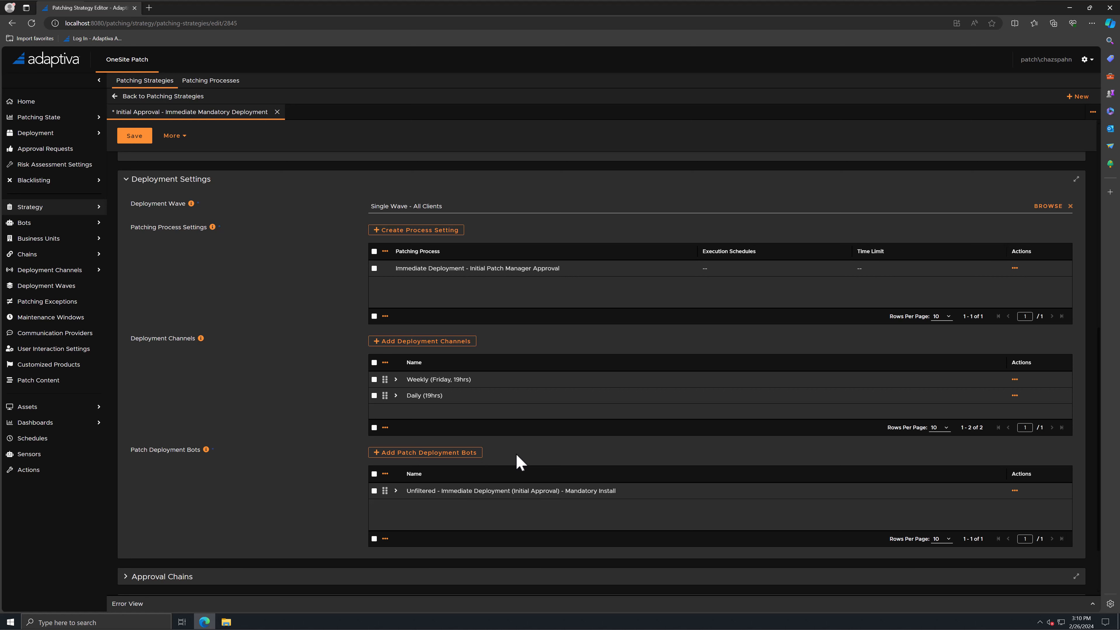
{"action": "scroll", "coordinate": [123, 514], "scroll_direction": "down", "scroll_amount": 2}
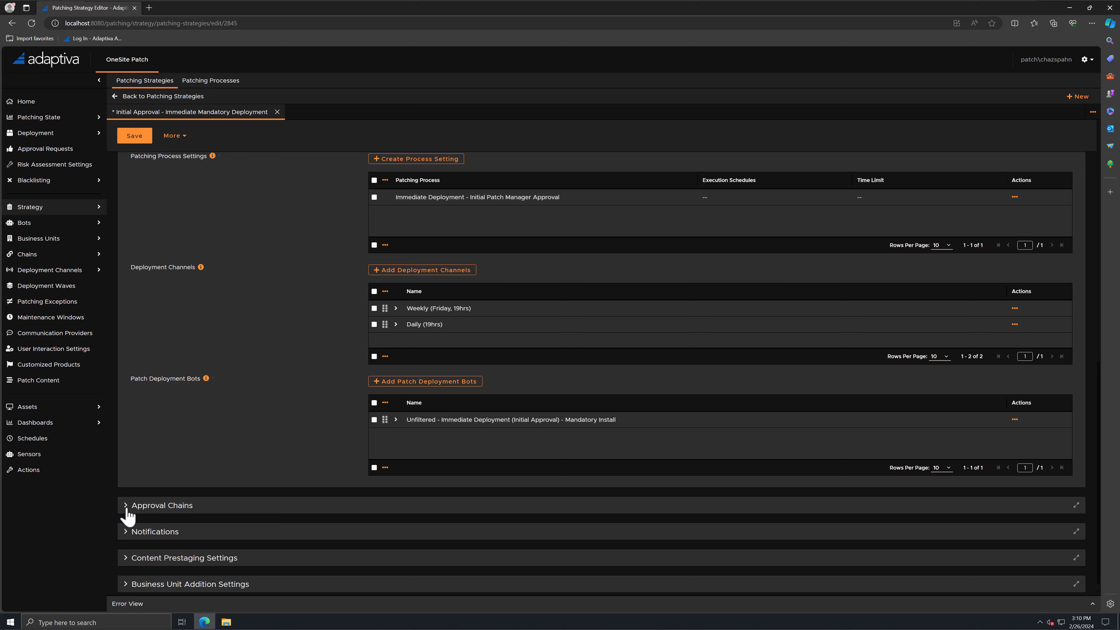
{"action": "left_click", "coordinate": [126, 506]}
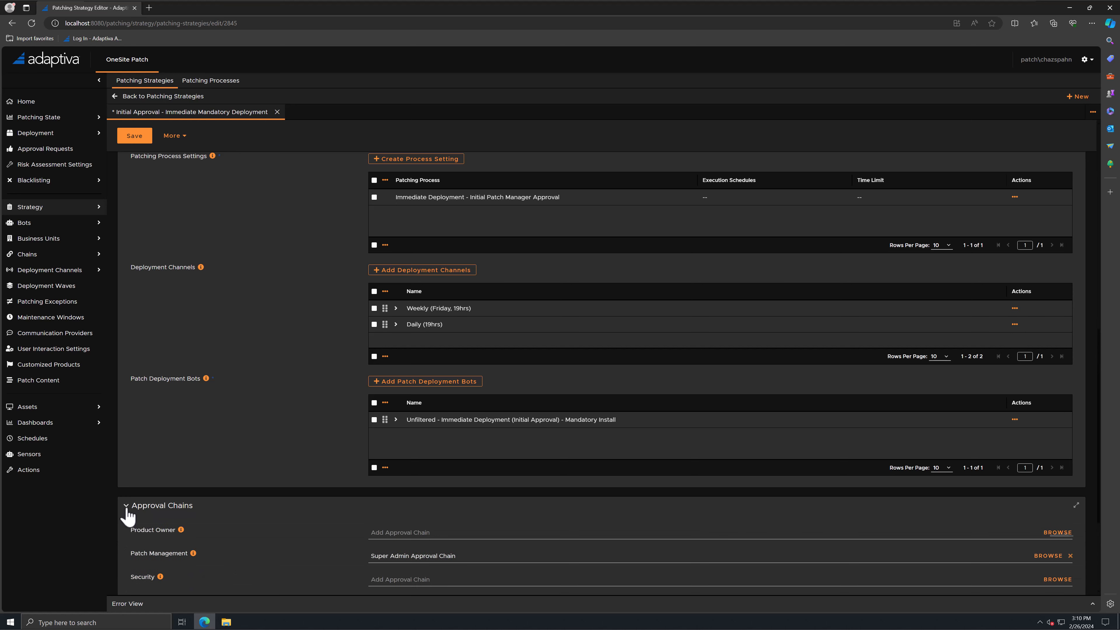
{"action": "scroll", "coordinate": [200, 521], "scroll_direction": "down", "scroll_amount": 2}
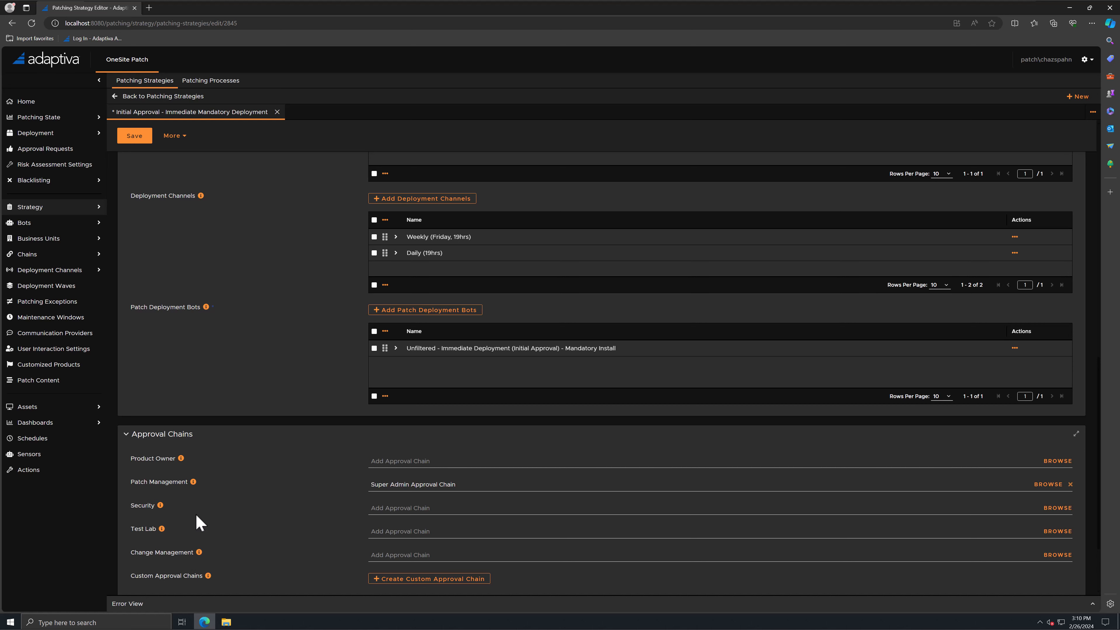
{"action": "left_click", "coordinate": [128, 435]}
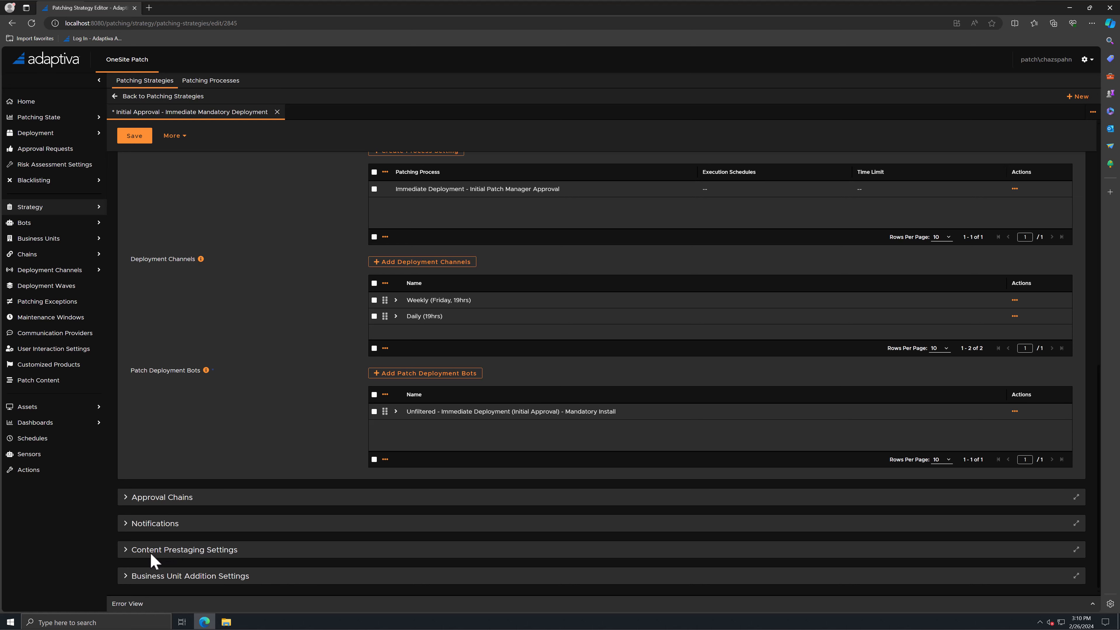
Examine the strategy's Content Prestaging Settings and Business Unit Addition Settings, and look over the deployment settings again
{"action": "left_click", "coordinate": [127, 555]}
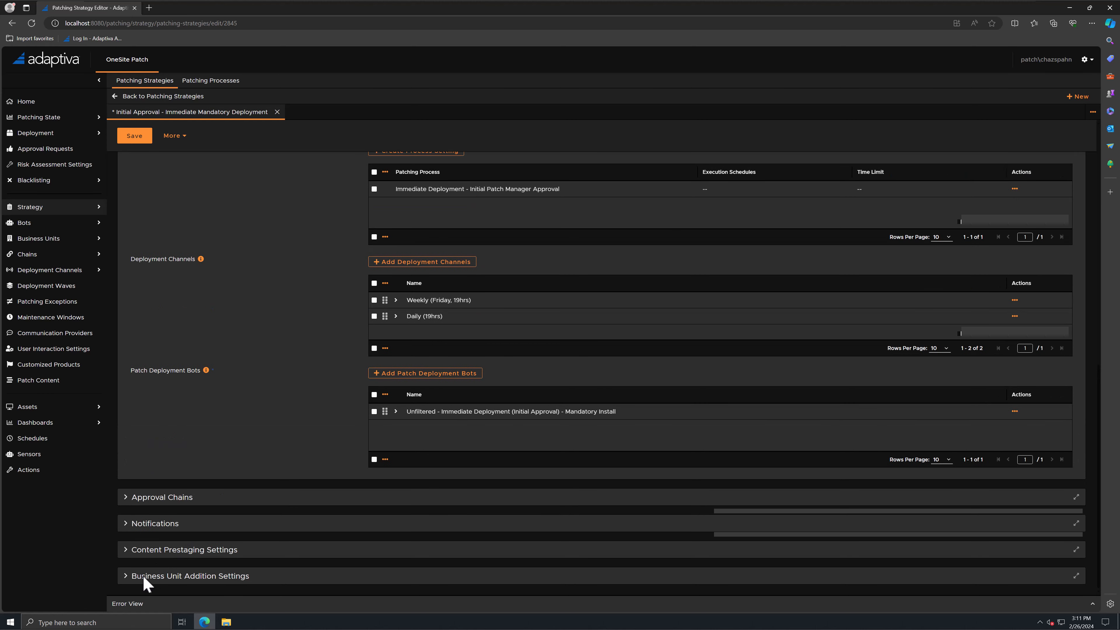
{"action": "left_click", "coordinate": [127, 579]}
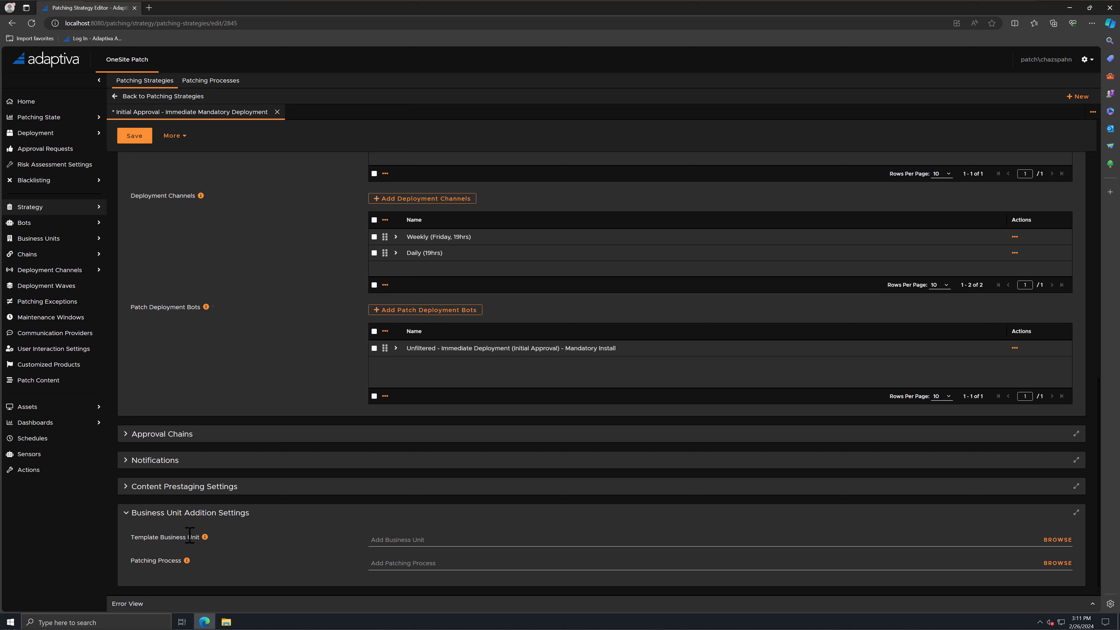
{"action": "scroll", "coordinate": [232, 463], "scroll_direction": "up", "scroll_amount": 6}
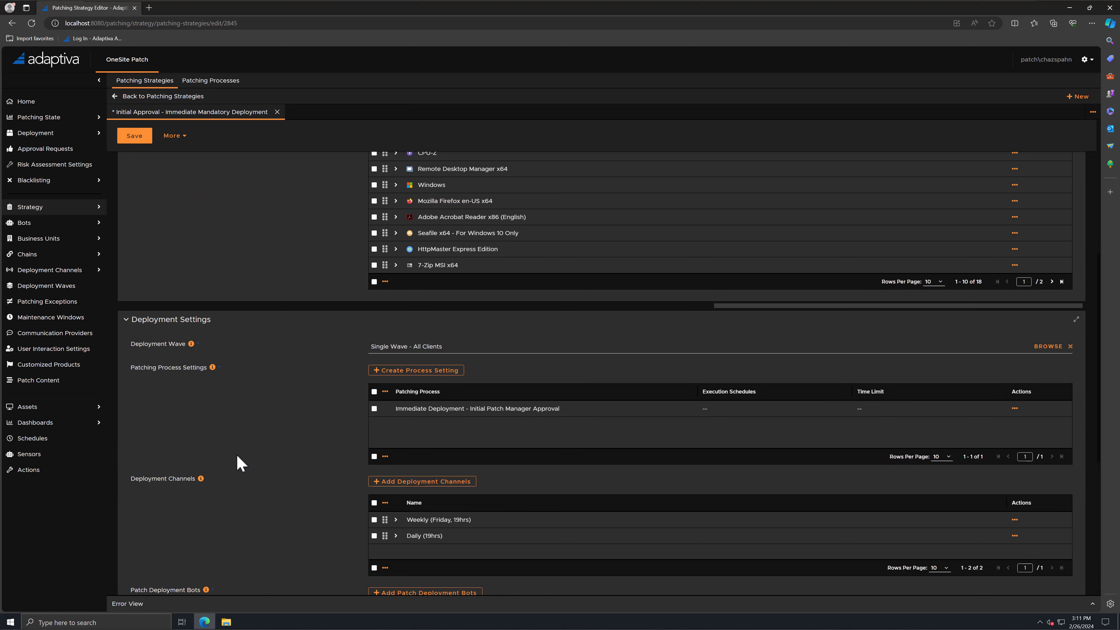
{"action": "scroll", "coordinate": [237, 461], "scroll_direction": "down", "scroll_amount": 6}
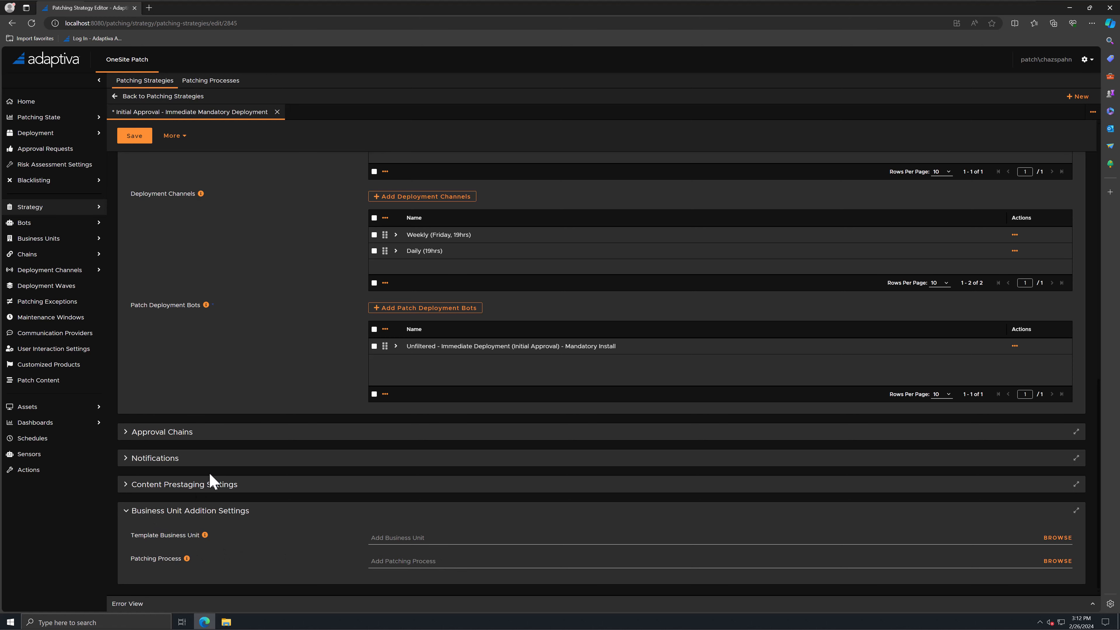
Return to the Patching Strategies list, discarding the unsaved changes to the strategy
{"action": "scroll", "coordinate": [195, 207], "scroll_direction": "up", "scroll_amount": 8}
{"action": "scroll", "coordinate": [189, 189], "scroll_direction": "up", "scroll_amount": 5}
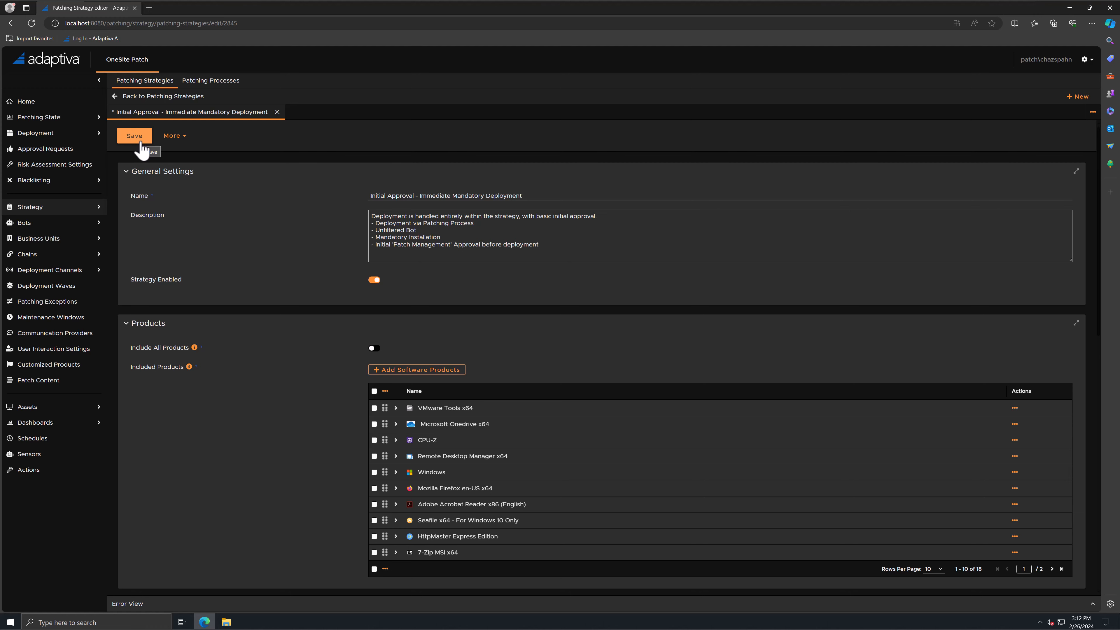
{"action": "left_click", "coordinate": [152, 97]}
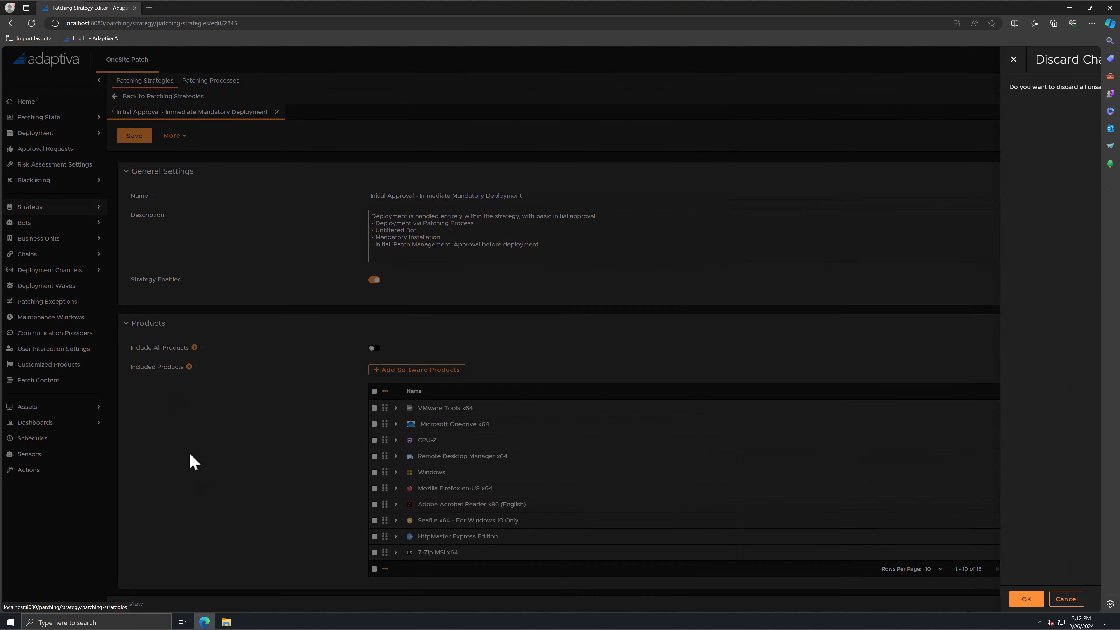
{"action": "left_click", "coordinate": [303, 599]}
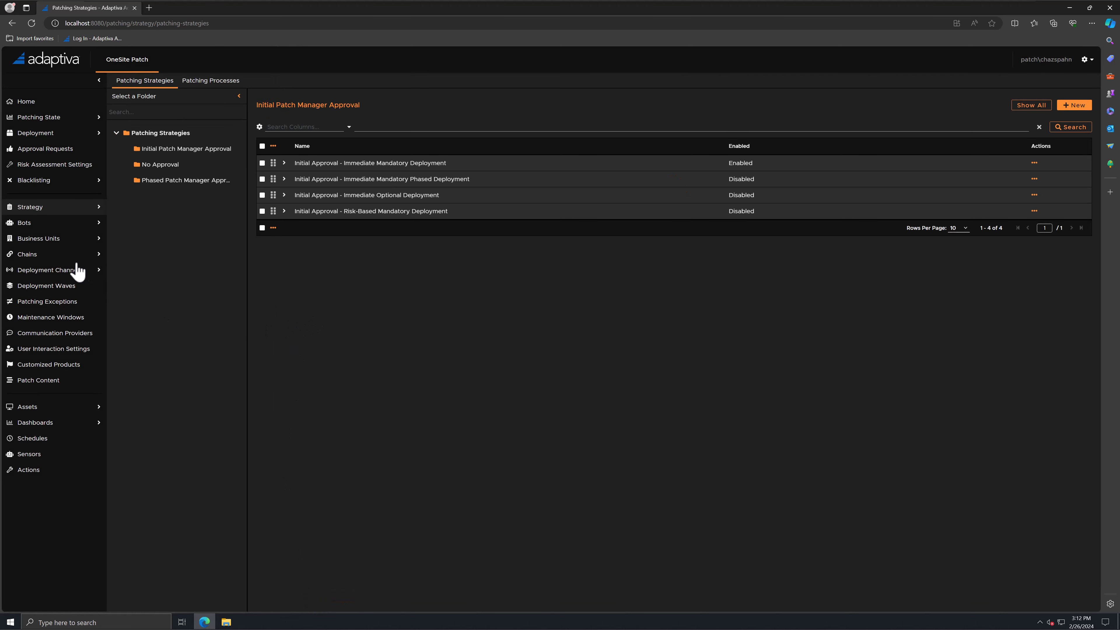
{"action": "mouse_move", "coordinate": [47, 213]}
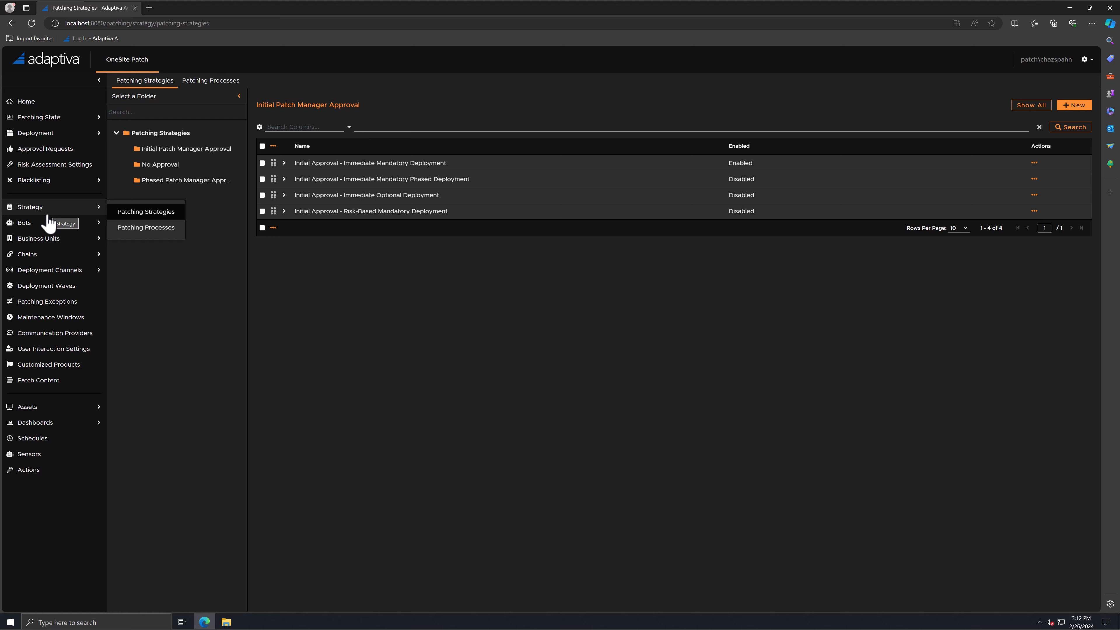
{"action": "mouse_move", "coordinate": [75, 256]}
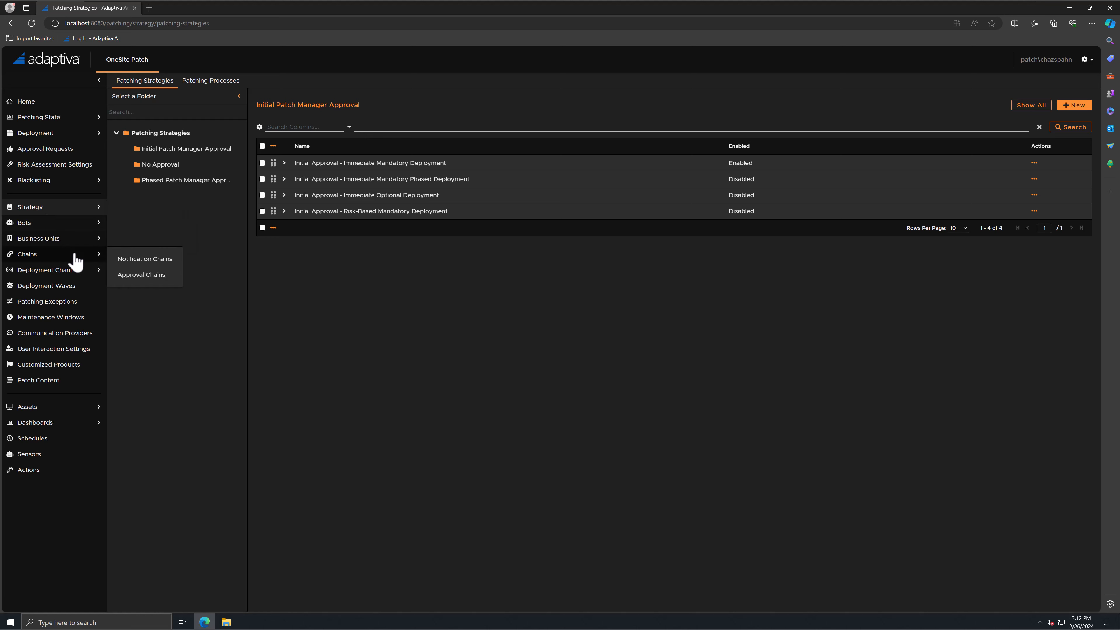